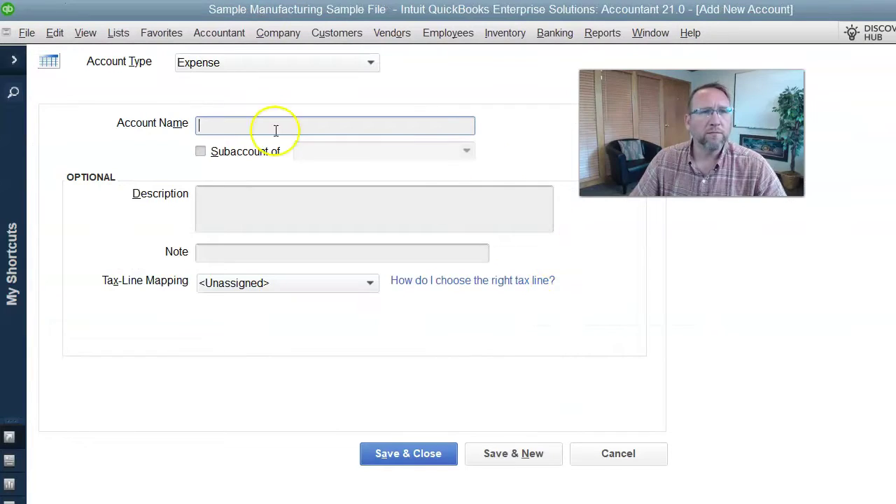
# - Name the new expense account Outsourced Manufacturi Clearing and save it to the chart of accounts
pyautogui.write('rced Clearing')
pyautogui.click(253, 125)
pyautogui.write('man')
pyautogui.press('BackSpace')
pyautogui.press('BackSpace')
pyautogui.press('BackSpace')
pyautogui.press('BackSpace')
pyautogui.write('Manufacturi')
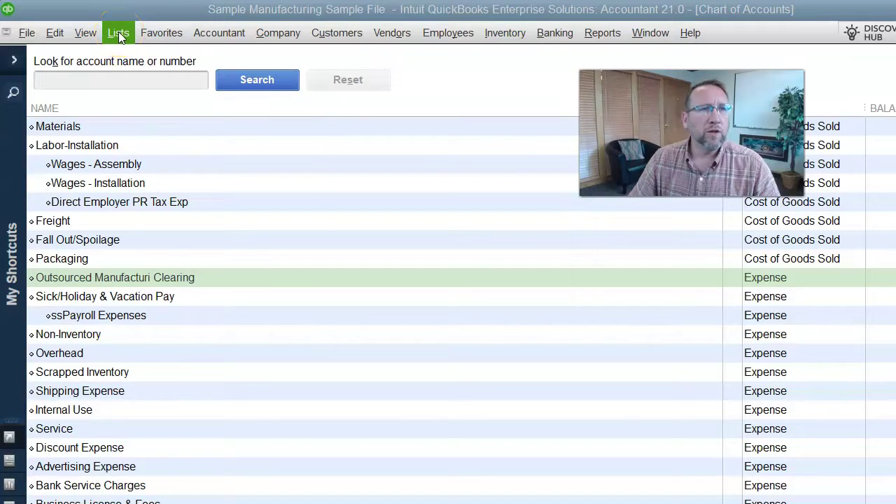
# - Create a new Service item named Fabrication from the item list
pyautogui.click(118, 33)
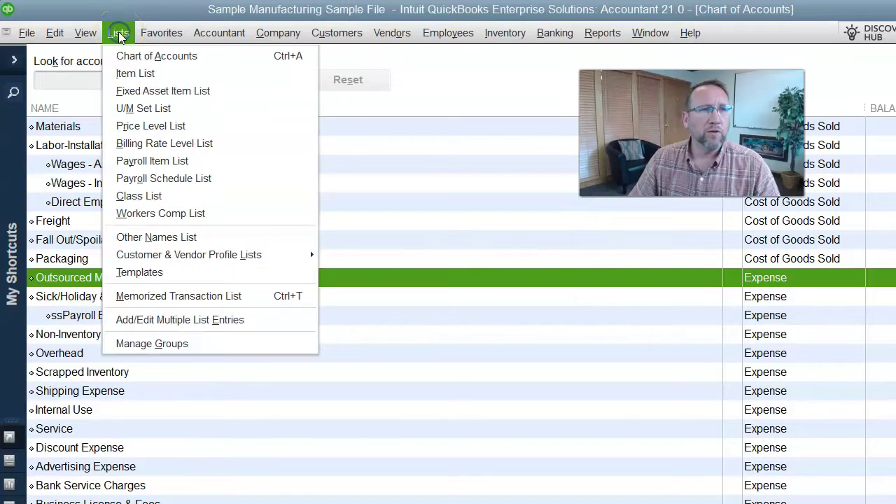
pyautogui.click(135, 74)
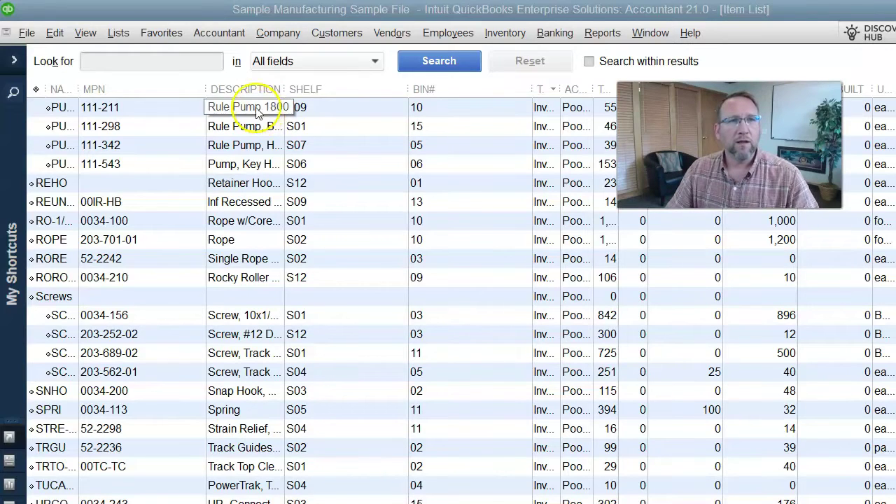
pyautogui.click(433, 65)
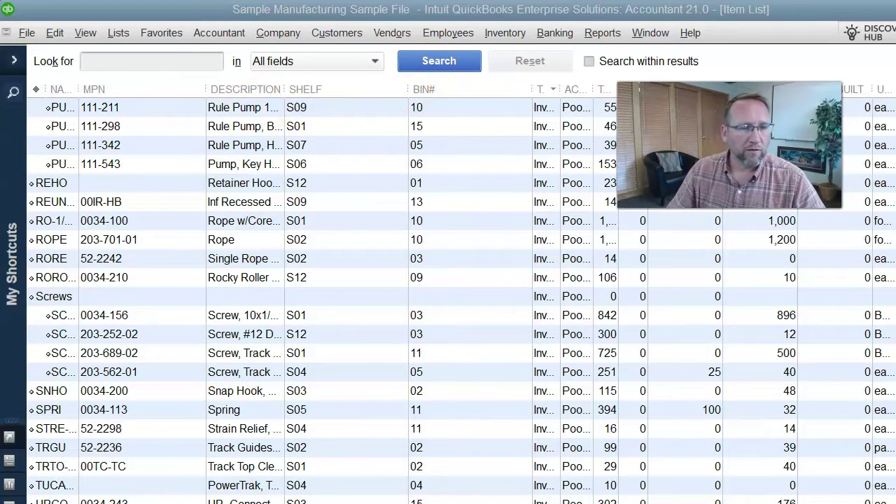
pyautogui.rightClick(32, 391)
pyautogui.click(49, 402)
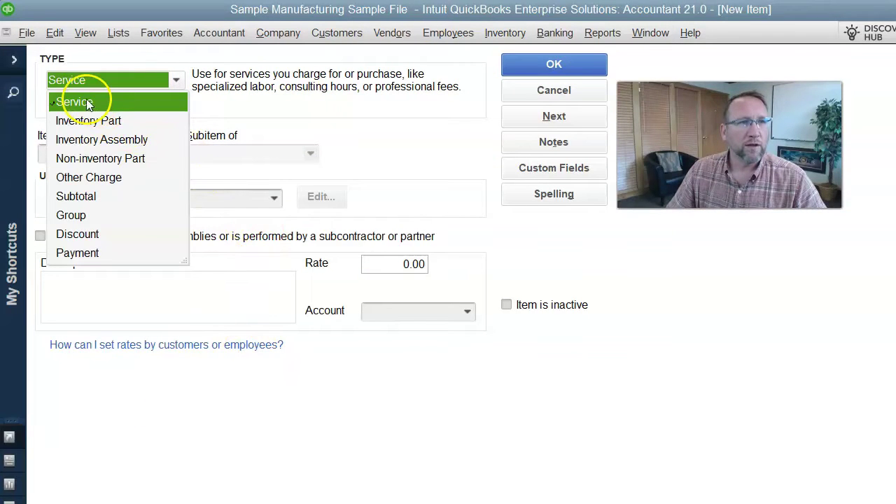
pyautogui.click(85, 101)
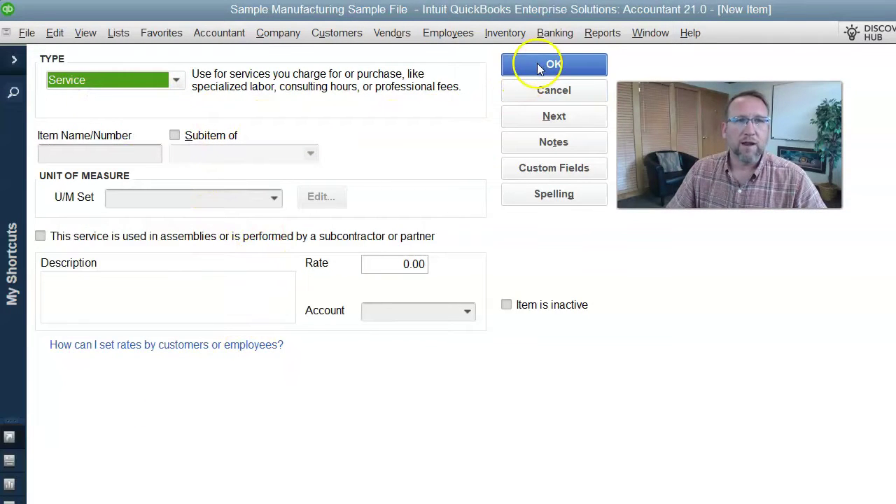
pyautogui.click(82, 150)
pyautogui.write('Fabrication')
pyautogui.press('Tab')
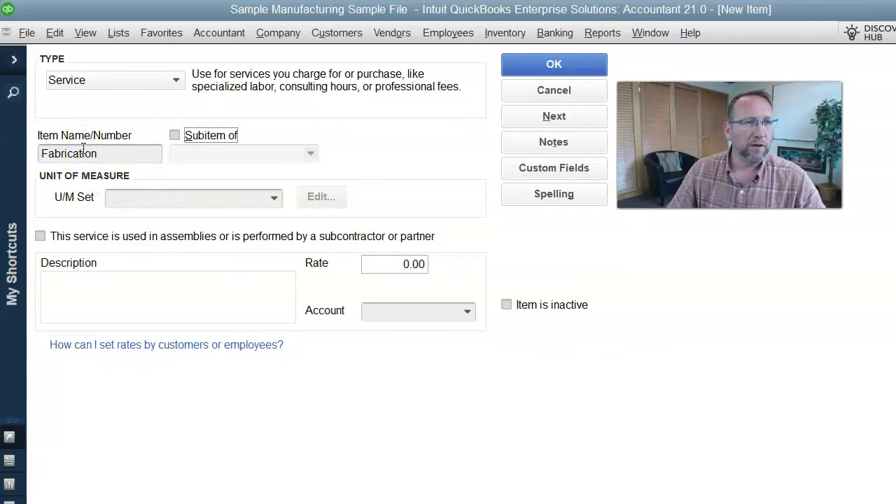
# - Assign the Outsourced Manufacturi Clearing account to the Fabrication item and save the item
pyautogui.click(442, 312)
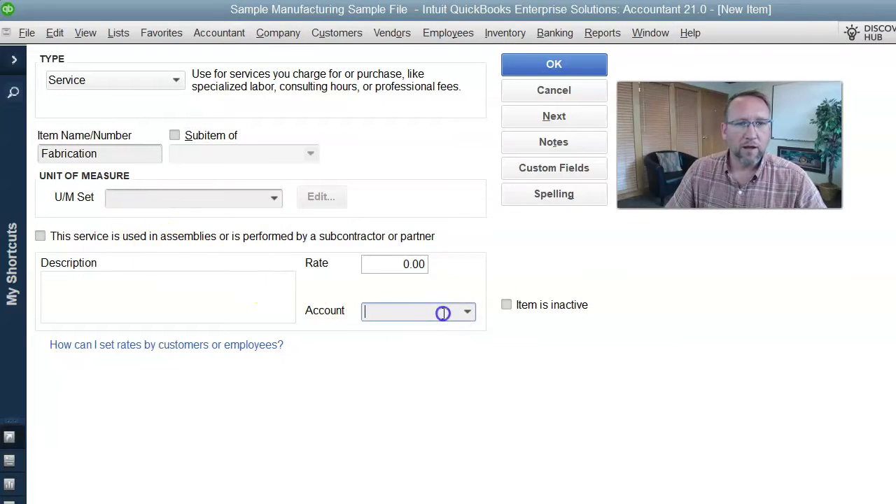
pyautogui.click(467, 312)
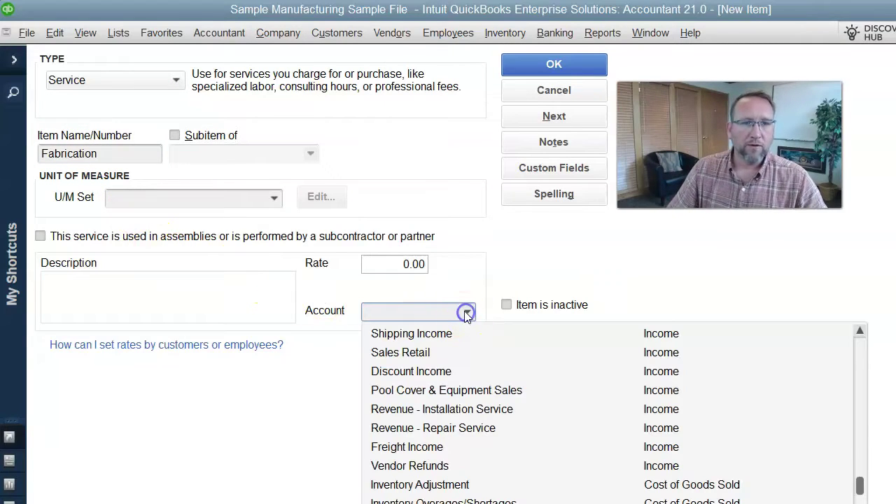
pyautogui.write('clea')
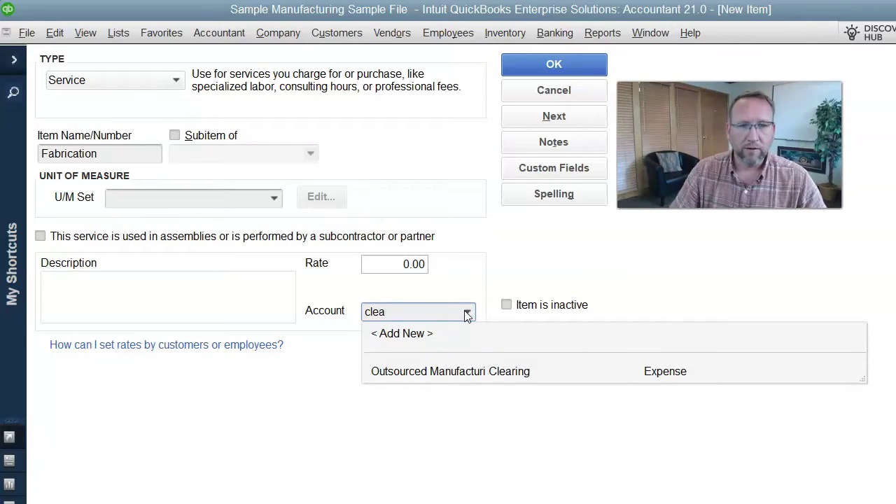
pyautogui.click(451, 371)
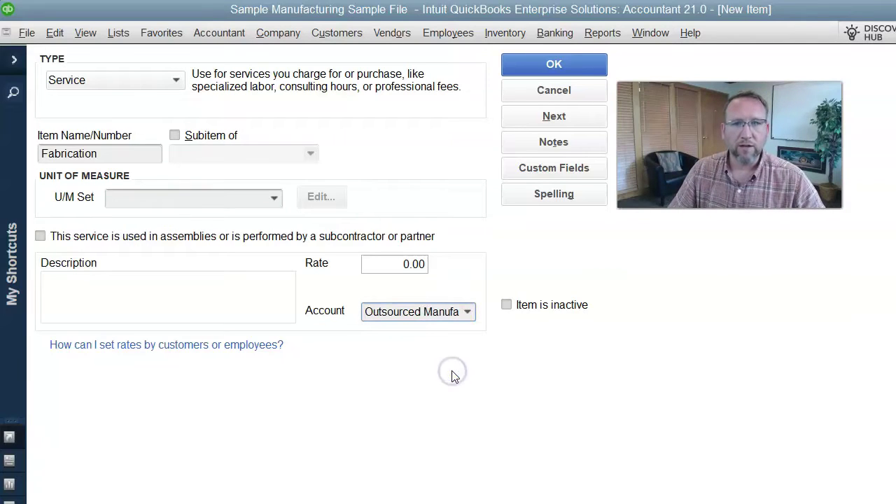
pyautogui.click(551, 64)
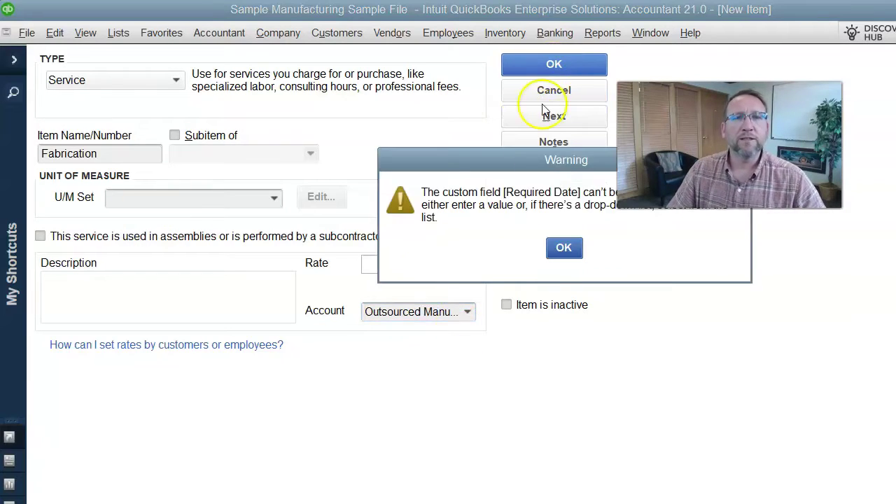
pyautogui.press('Return')
pyautogui.click(526, 144)
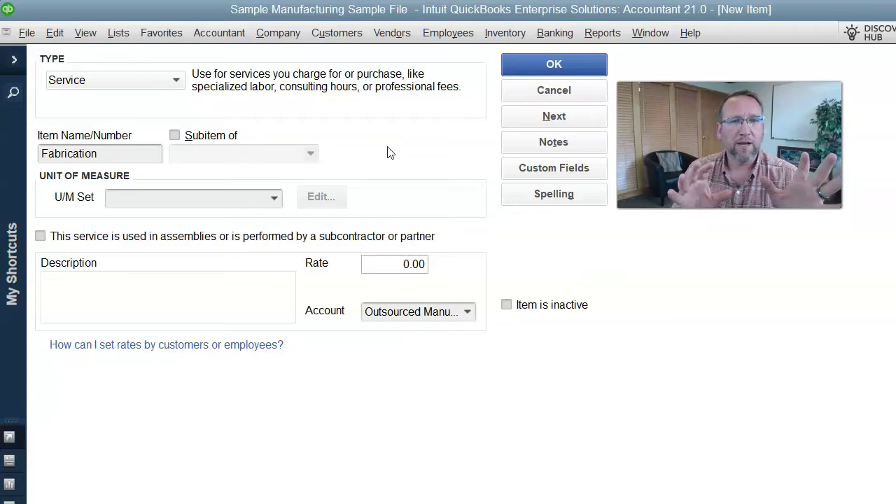
pyautogui.click(599, 245)
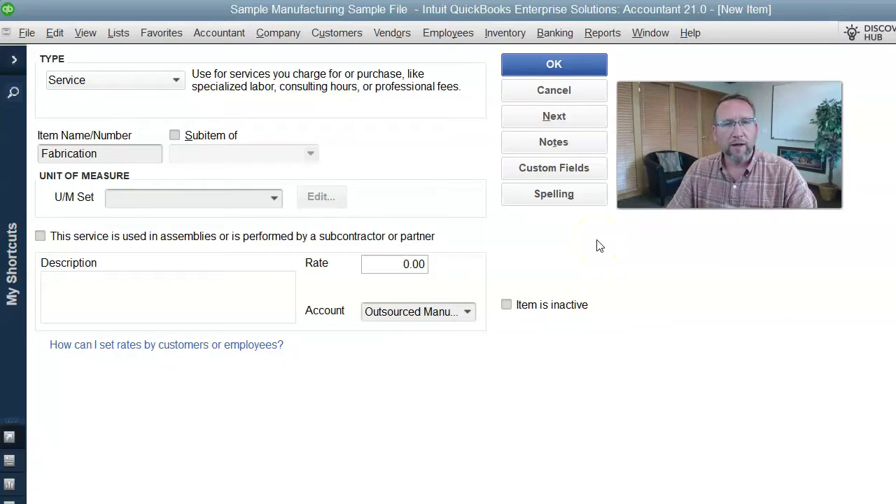
pyautogui.click(570, 64)
# - Rename the Outsourced Manufacturi Clearing account in the chart of accounts as Outsourced Mfg Clearing and save it
pyautogui.click(158, 277)
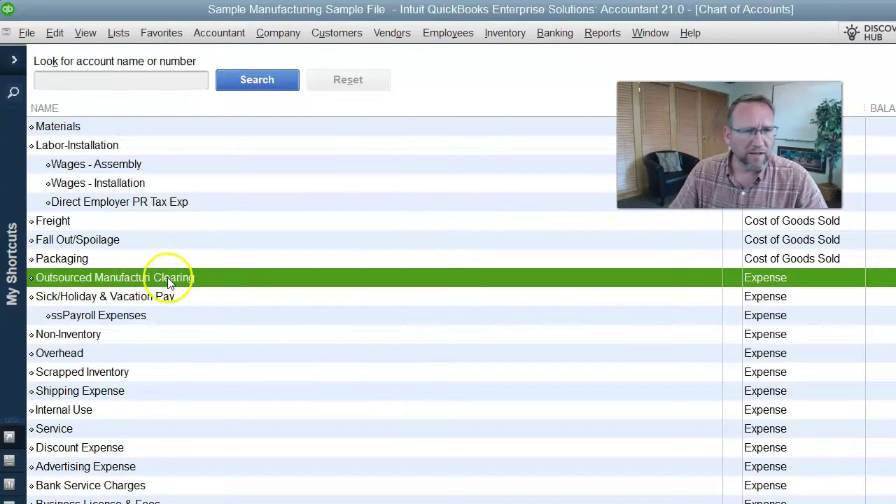
pyautogui.doubleClick(155, 279)
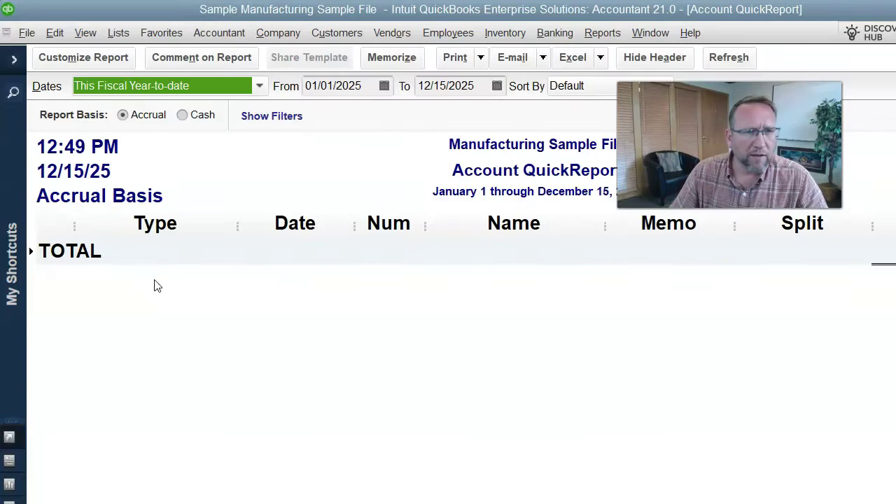
pyautogui.click(312, 124)
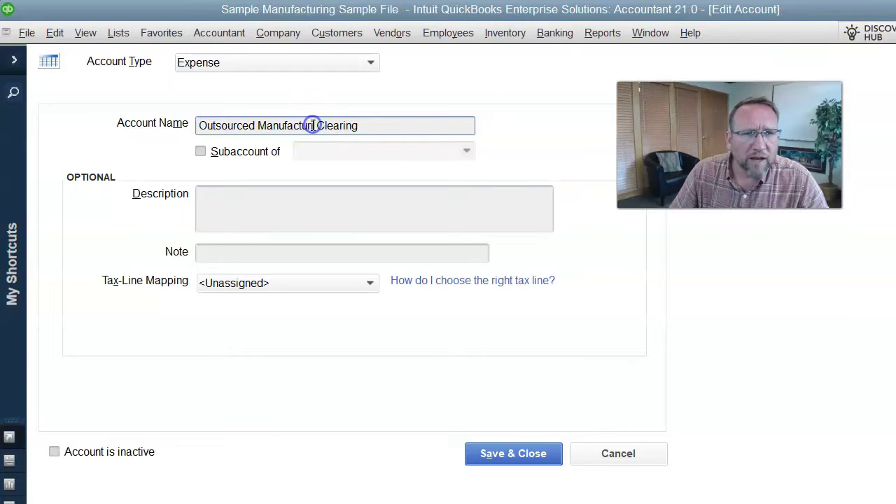
pyautogui.press('BackSpace')
pyautogui.press('BackSpace')
pyautogui.click(320, 128)
pyautogui.press('BackSpace')
pyautogui.press('BackSpace')
pyautogui.press('BackSpace')
pyautogui.press('BackSpace')
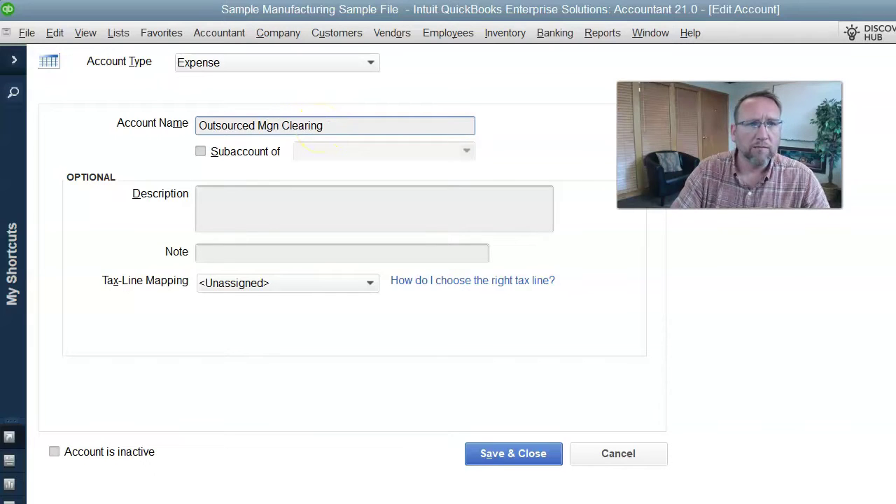
pyautogui.click(863, 345)
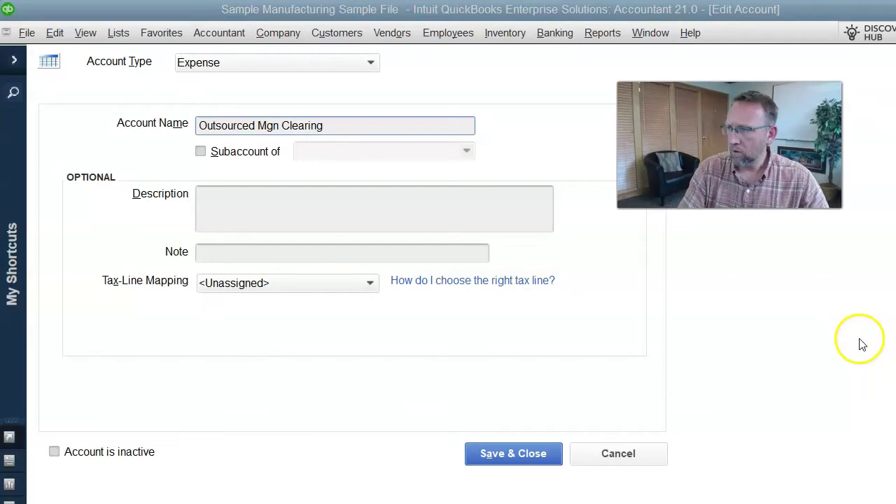
pyautogui.press('BackSpace')
pyautogui.press('BackSpace')
pyautogui.write('fg')
pyautogui.click(320, 124)
pyautogui.click(524, 454)
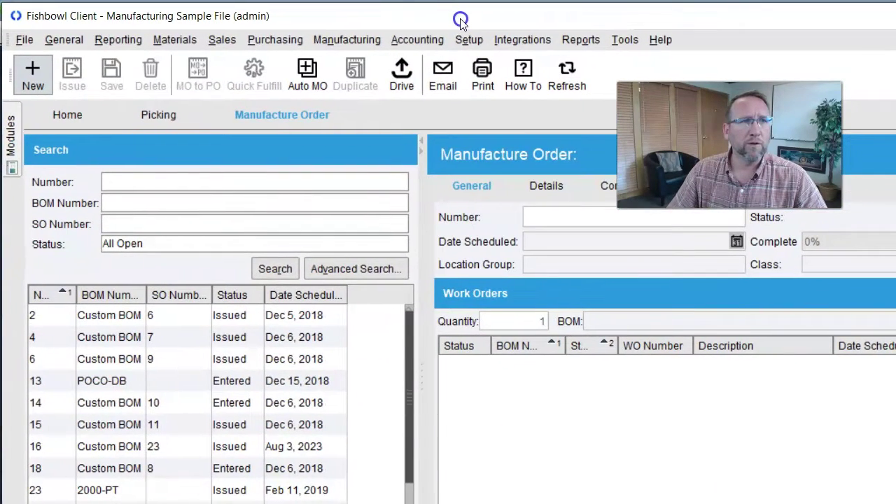
# - In Fishbowl, import only the Accounts through the Accounting Integration module
pyautogui.click(417, 40)
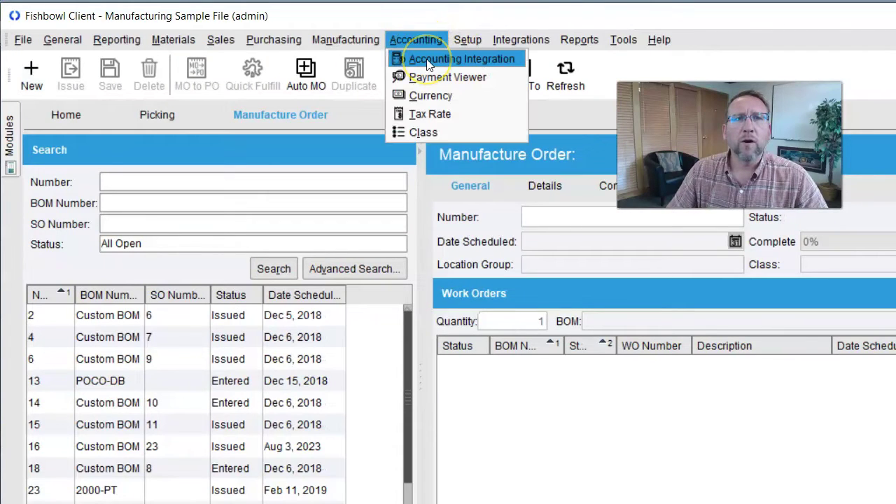
pyautogui.click(429, 61)
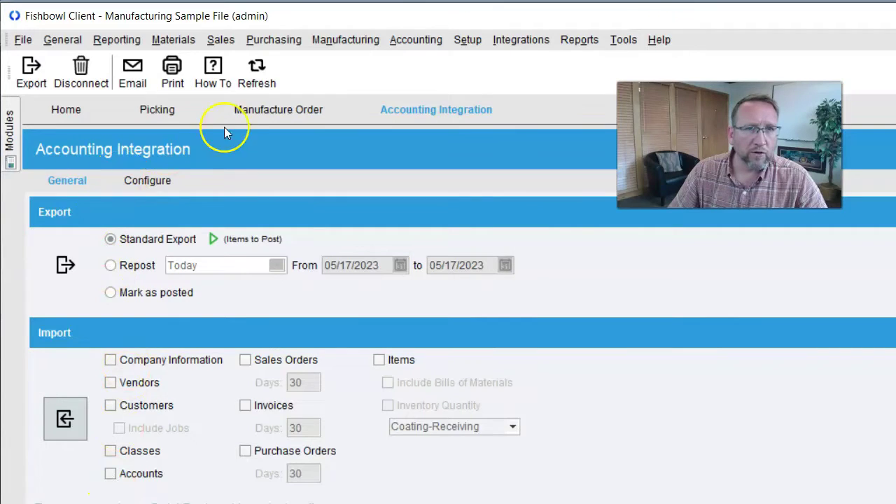
pyautogui.click(413, 40)
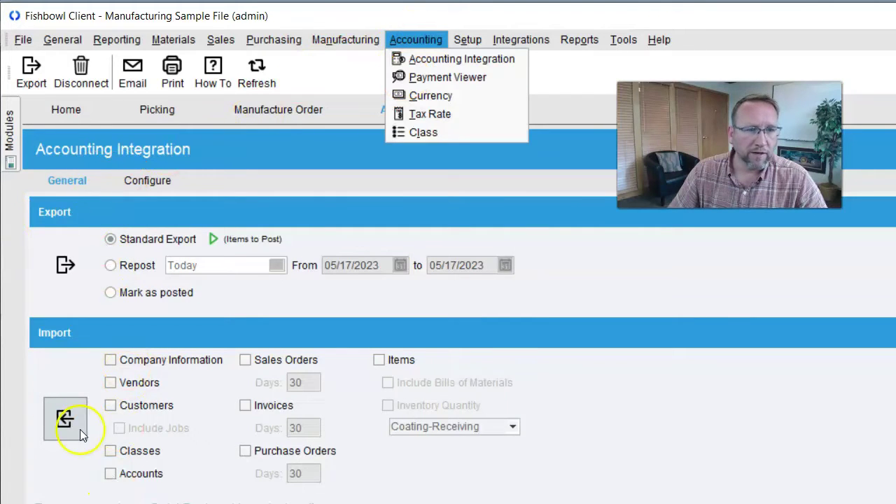
pyautogui.click(111, 474)
pyautogui.click(65, 419)
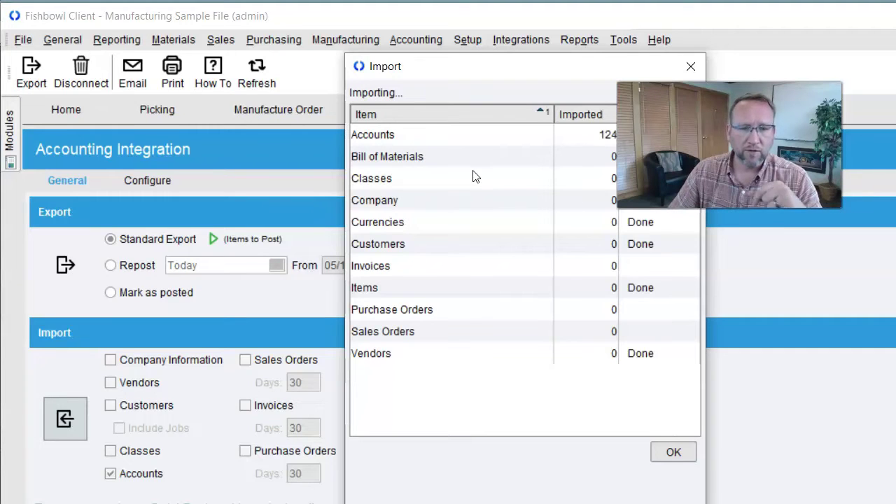
pyautogui.click(672, 343)
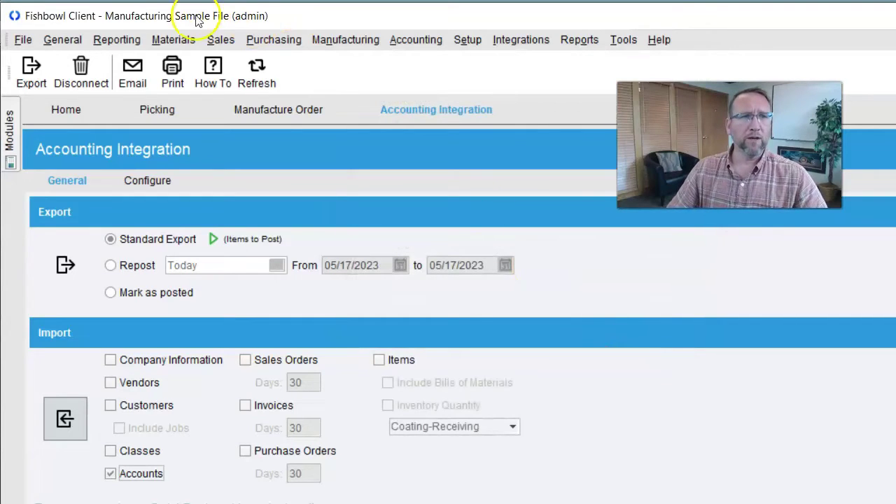
# - Search the parts for those with the part type Service
pyautogui.click(181, 36)
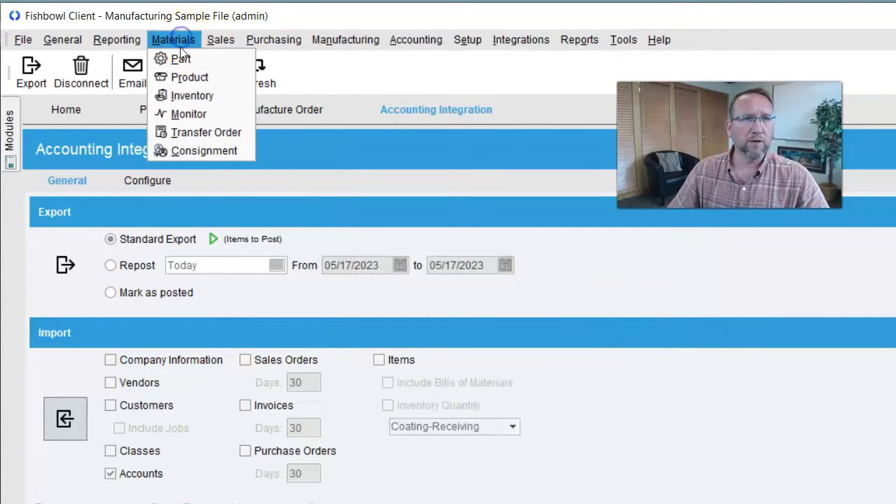
pyautogui.click(180, 58)
pyautogui.click(216, 223)
pyautogui.click(137, 285)
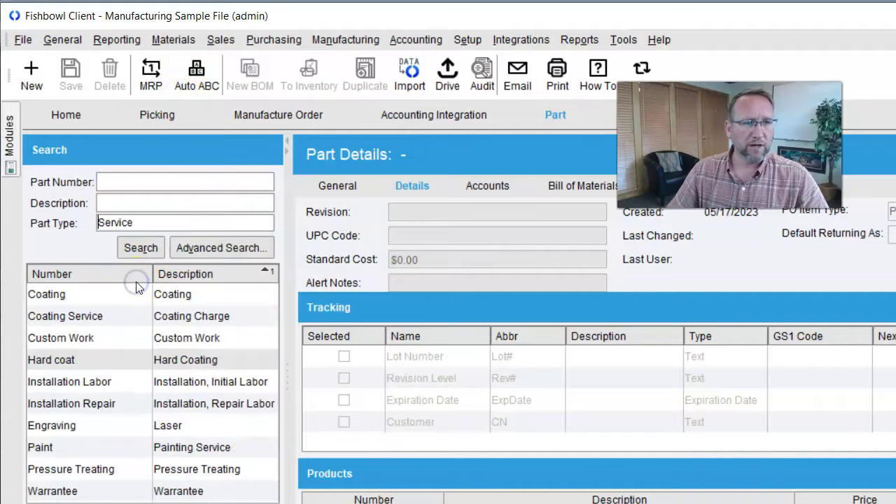
# - Set the Coating part's expense account to Outsourced Mfg Clearing and save the part
pyautogui.click(83, 301)
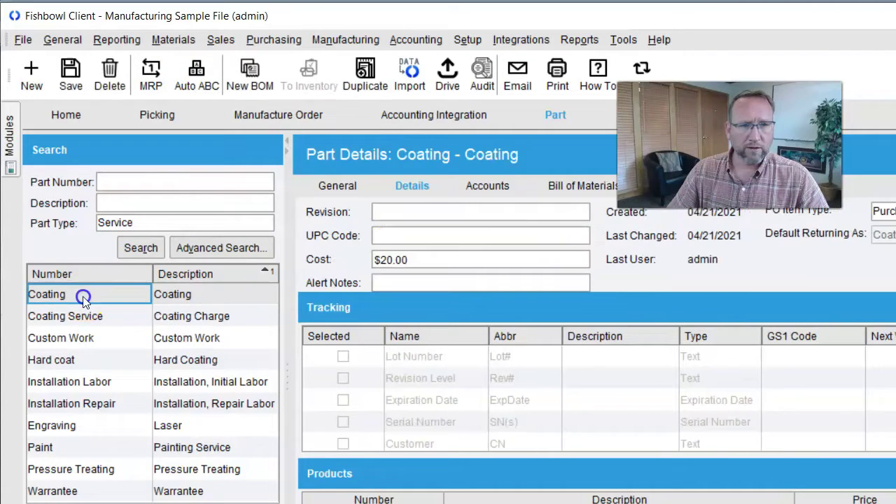
pyautogui.click(490, 188)
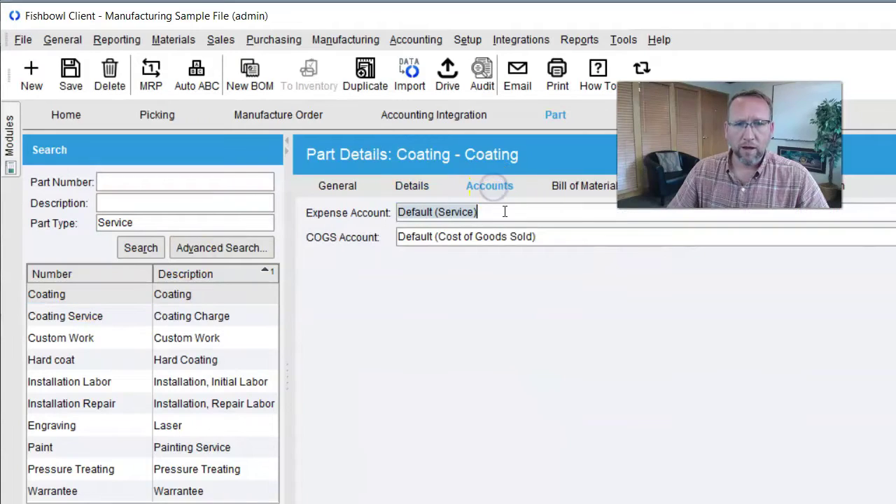
pyautogui.click(504, 212)
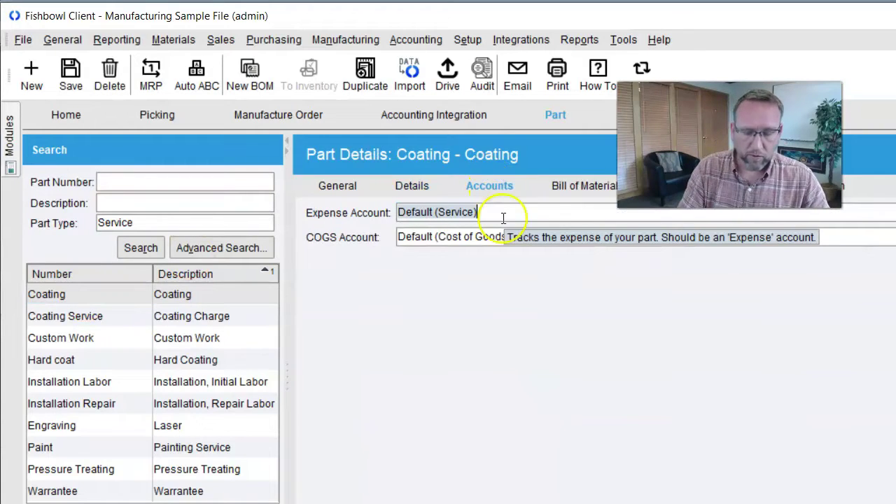
pyautogui.write('mfg')
pyautogui.click(519, 253)
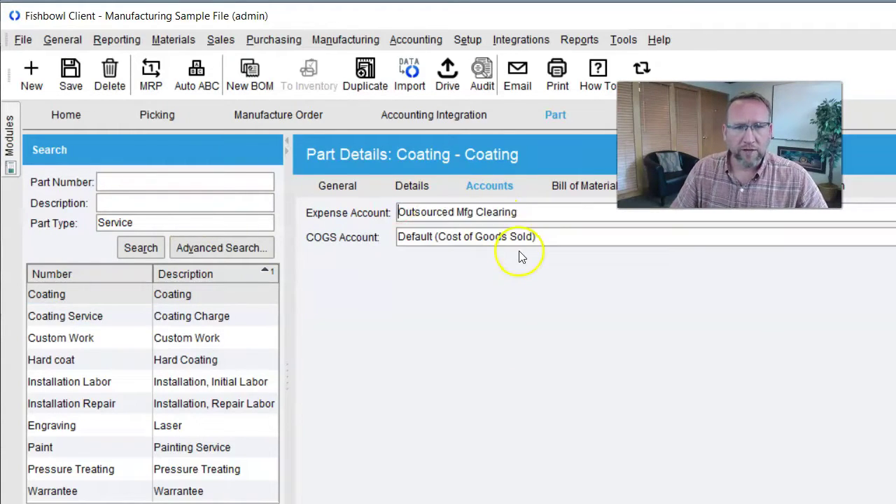
pyautogui.click(70, 73)
# - Set the Hard coat part's expense account to Outsourced Mfg Clearing
pyautogui.click(51, 360)
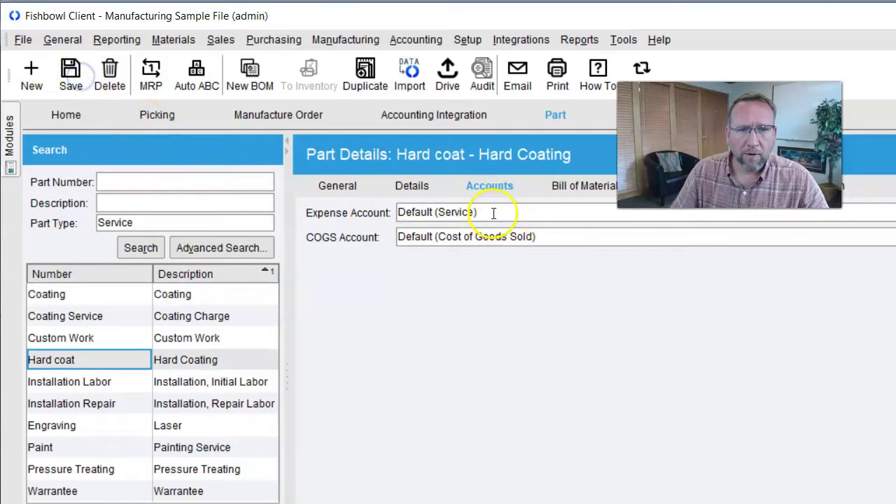
pyautogui.click(492, 215)
pyautogui.moveTo(406, 212); pyautogui.dragTo(506, 215)
pyautogui.write('mfg')
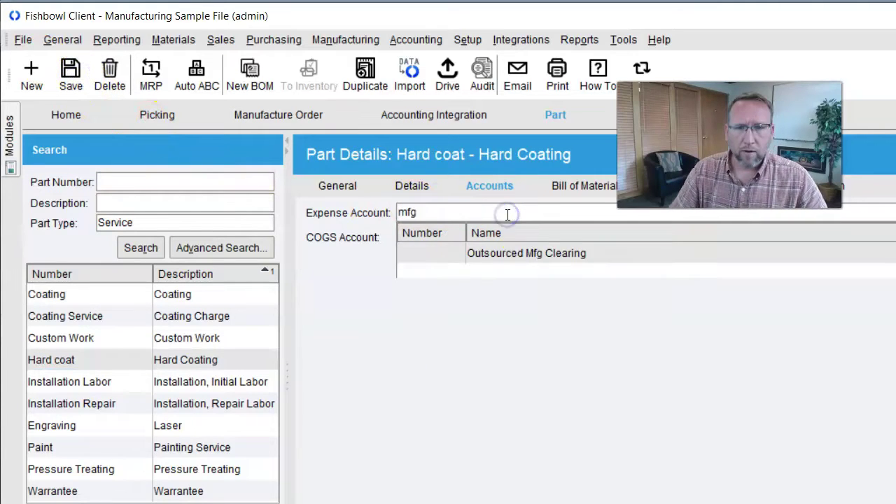
pyautogui.click(529, 253)
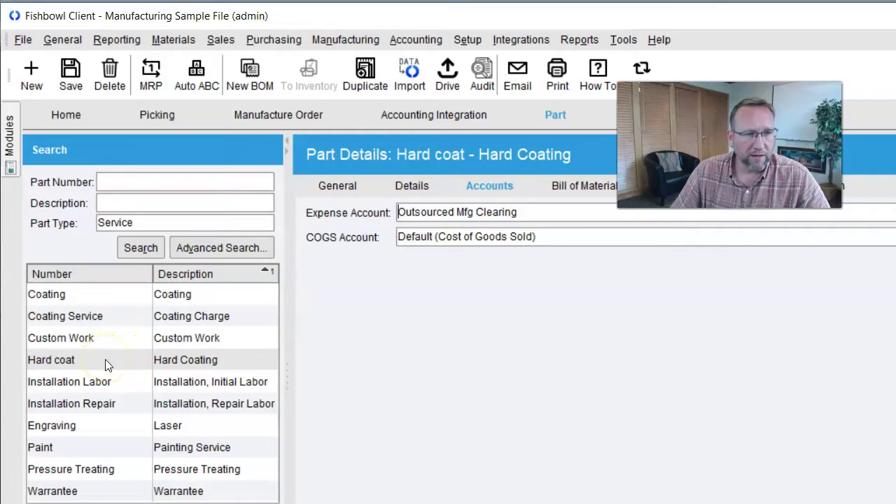
# - Save the changes to the Hard coat part and open the Coating Service part
pyautogui.click(146, 446)
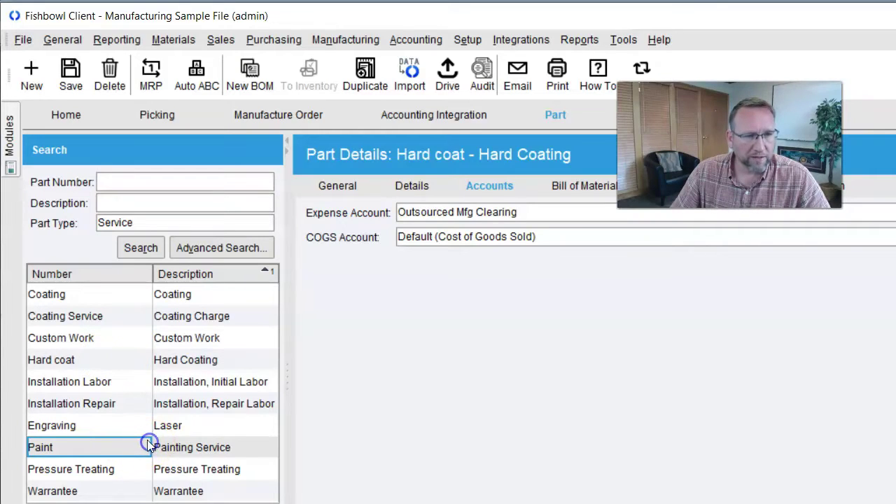
pyautogui.click(118, 425)
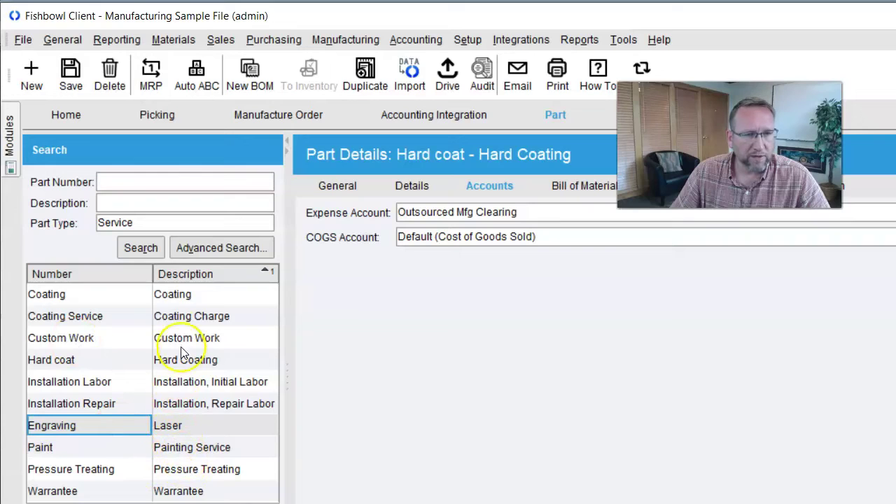
pyautogui.click(167, 319)
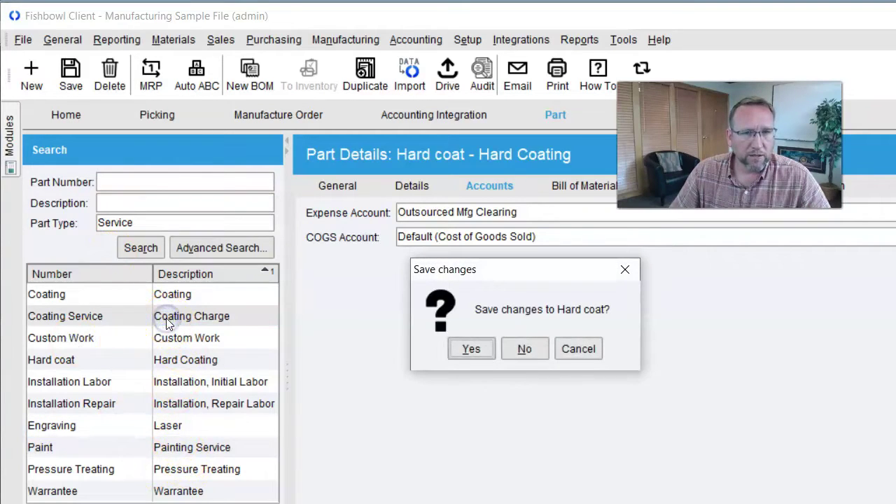
pyautogui.click(483, 354)
# - Open the Coating Service part's cost details and show the UOM column in the part search results
pyautogui.click(500, 215)
pyautogui.click(411, 186)
pyautogui.click(378, 259)
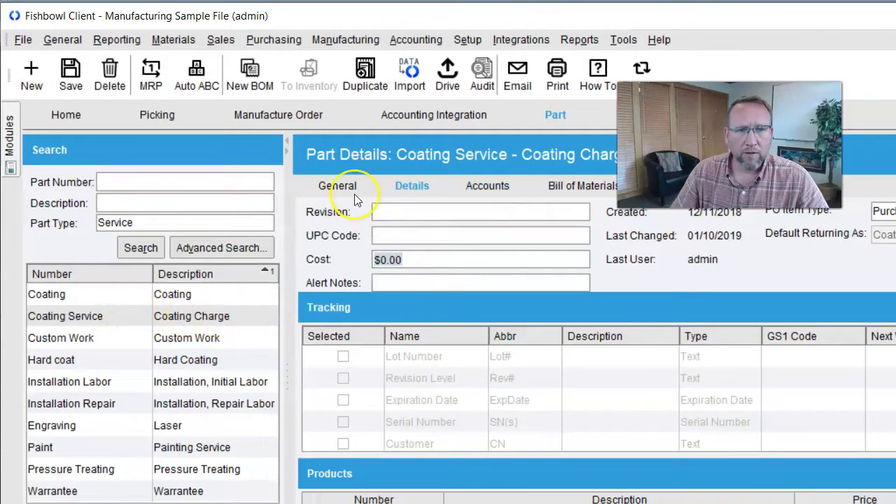
pyautogui.rightClick(209, 273)
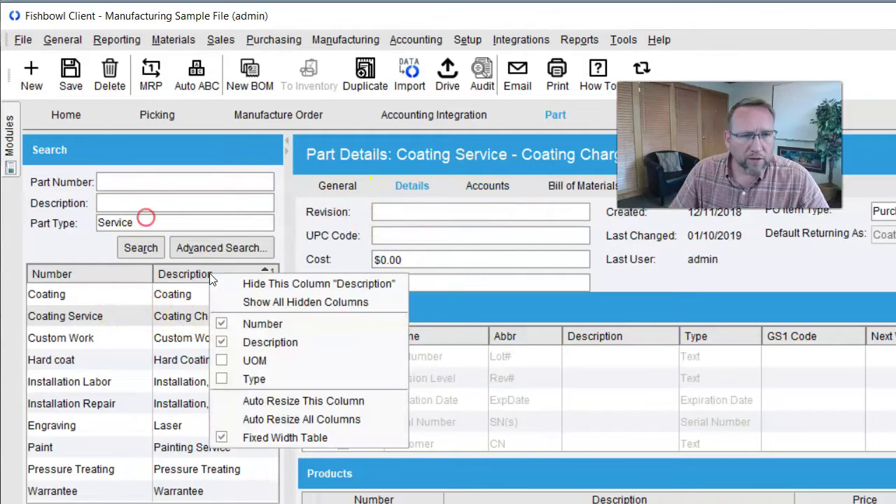
pyautogui.click(221, 361)
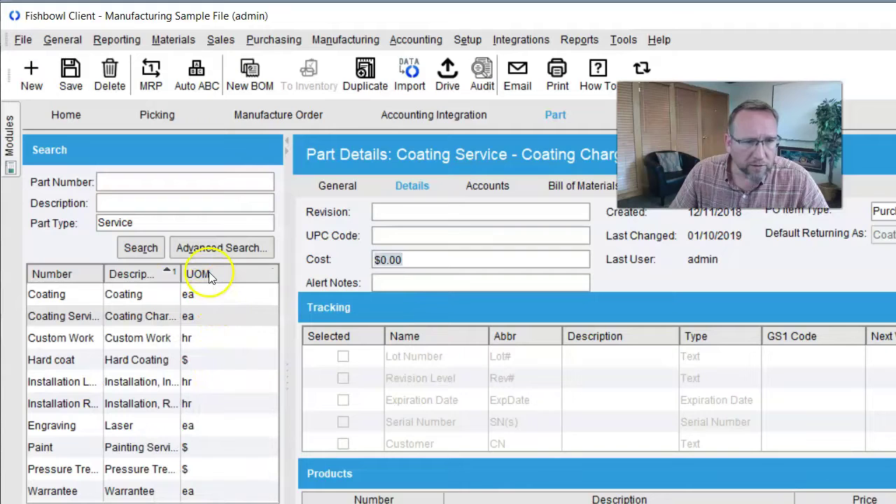
# - Save the Coating Service part, then set the Hard coat part's cost to $1.00 and save it
pyautogui.click(201, 360)
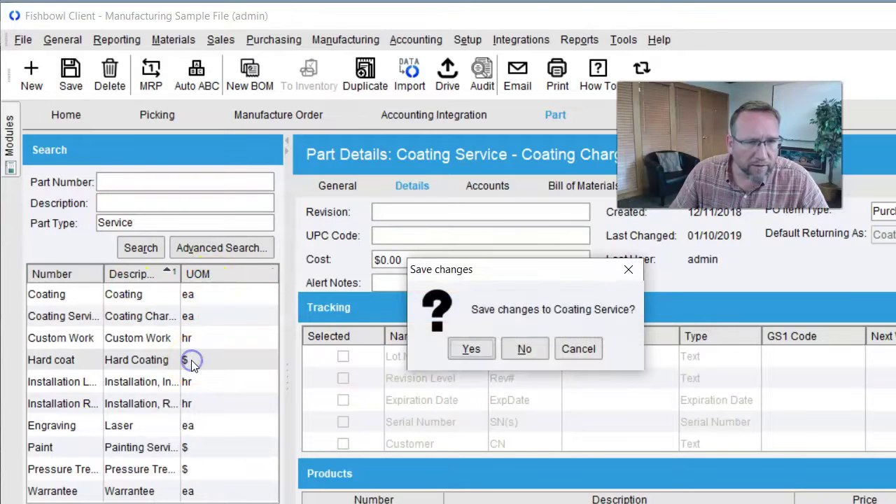
pyautogui.click(472, 349)
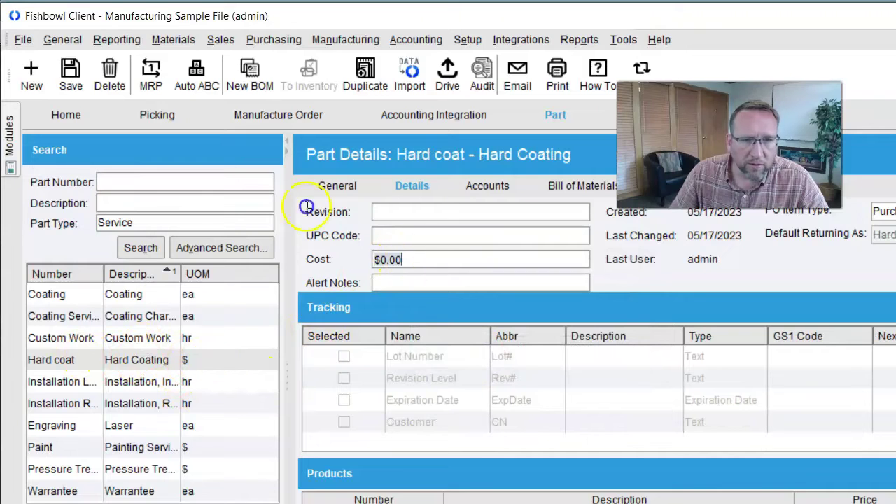
pyautogui.click(408, 259)
pyautogui.write('1')
pyautogui.press('Tab')
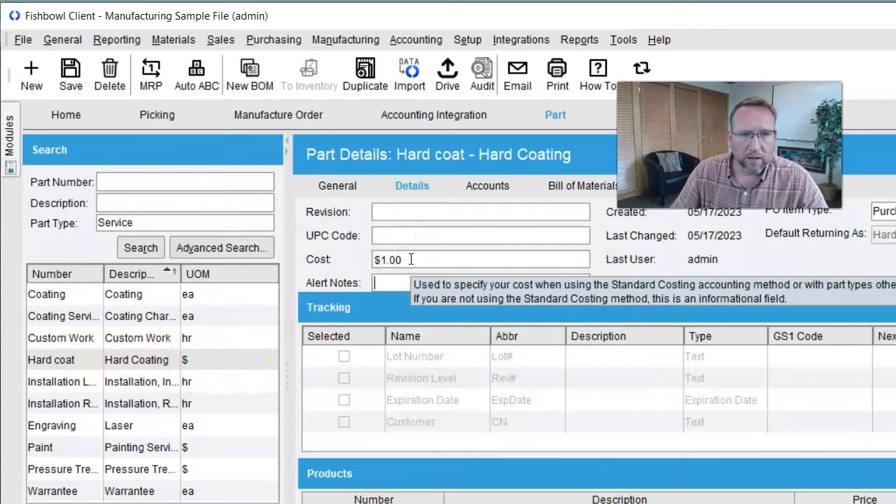
pyautogui.click(201, 452)
pyautogui.click(469, 346)
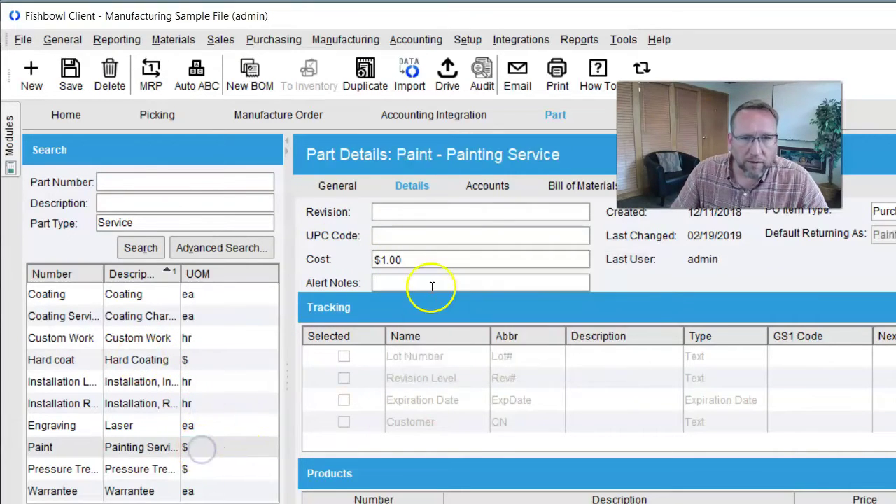
# - Review the cost and unit of measure of the Pressure Treating, Paint and Hard coat service parts
pyautogui.click(214, 471)
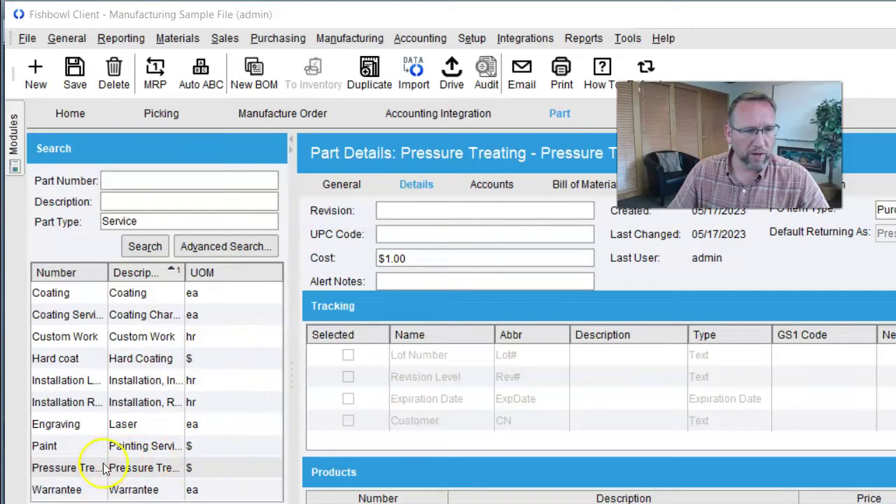
pyautogui.click(75, 446)
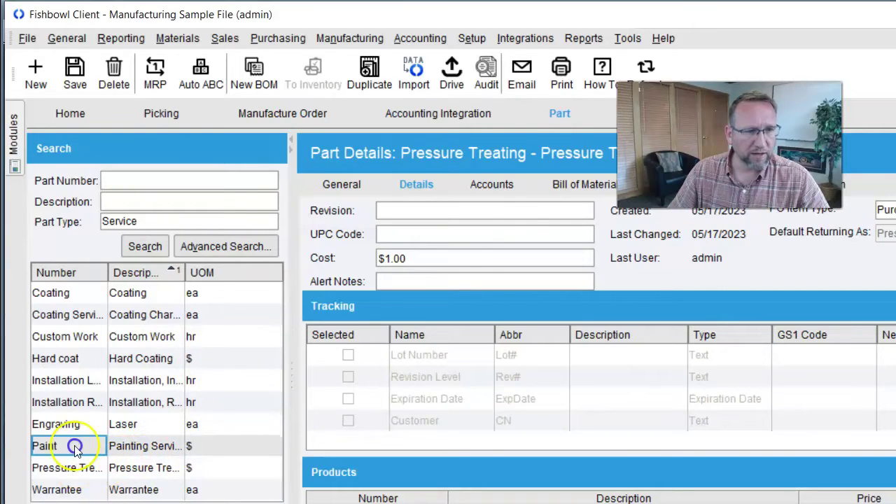
pyautogui.click(56, 315)
pyautogui.click(74, 361)
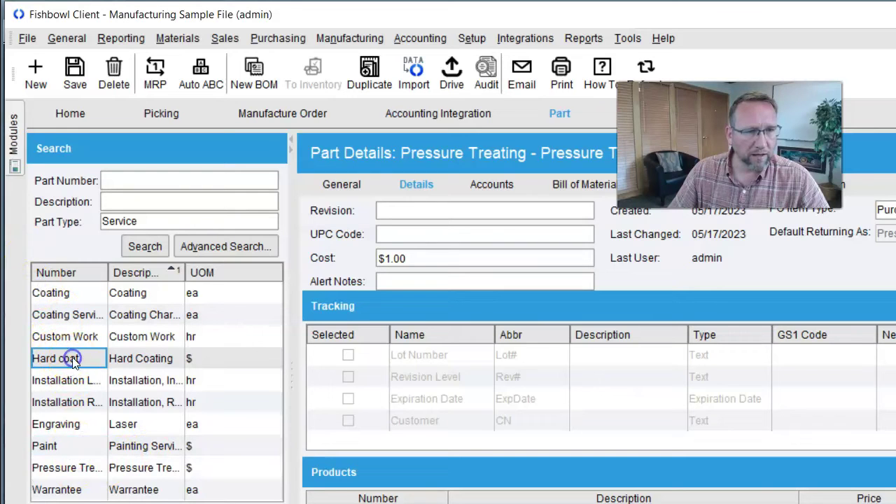
pyautogui.click(77, 467)
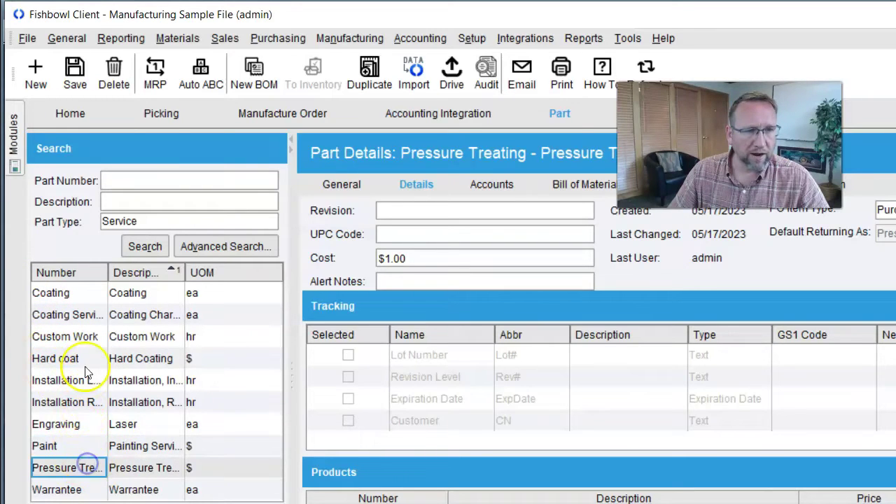
pyautogui.click(202, 360)
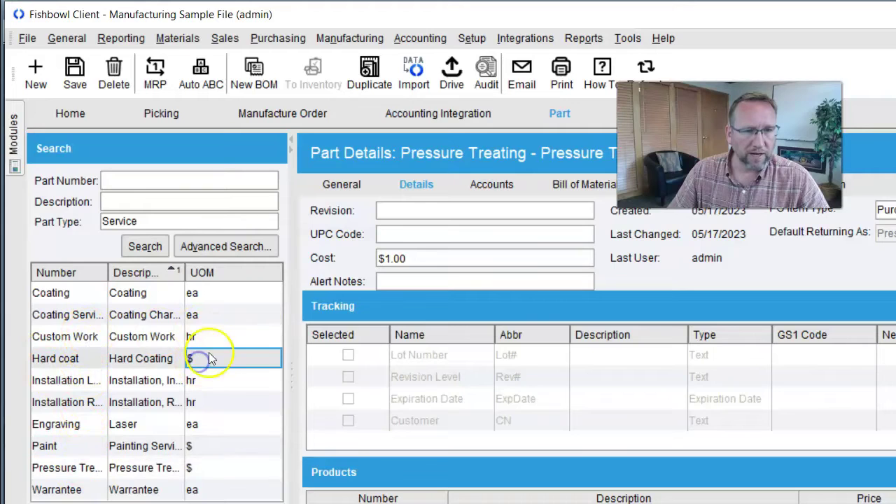
pyautogui.click(202, 448)
# - Set the Pressure Treating part's expense account to Outsourced Mfg Clearing
pyautogui.click(209, 465)
pyautogui.click(494, 184)
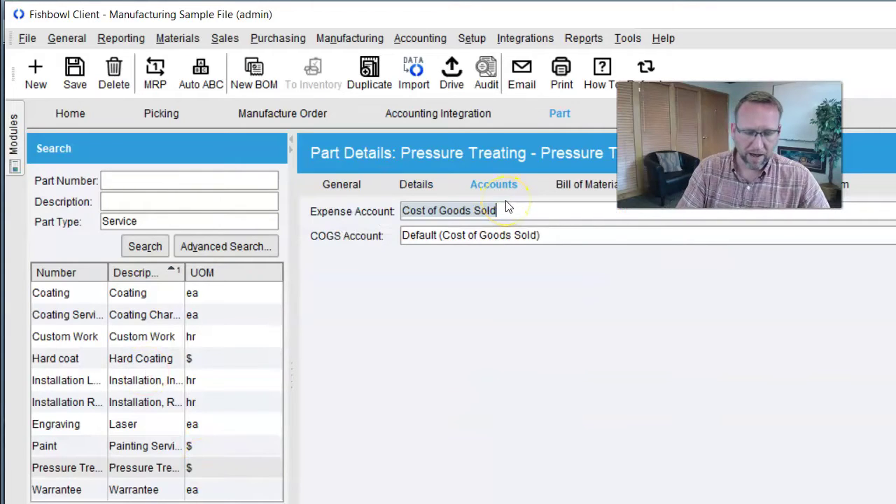
pyautogui.write('mf')
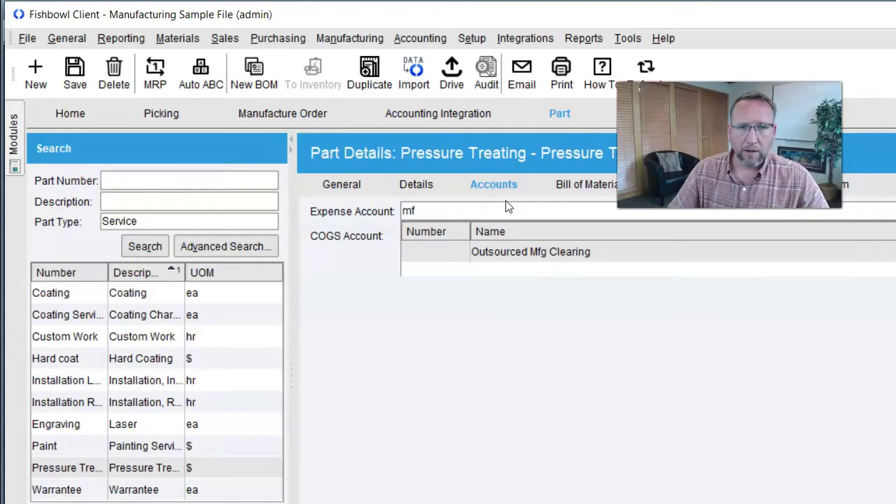
pyautogui.click(521, 254)
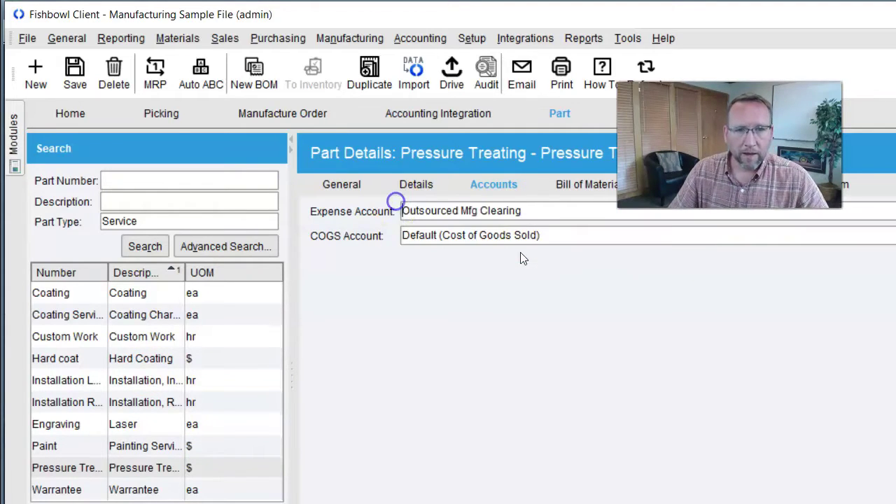
# - Save the Pressure Treating part and set the Paint part's expense account to Outsourced Mfg Clearing
pyautogui.click(196, 448)
pyautogui.click(476, 346)
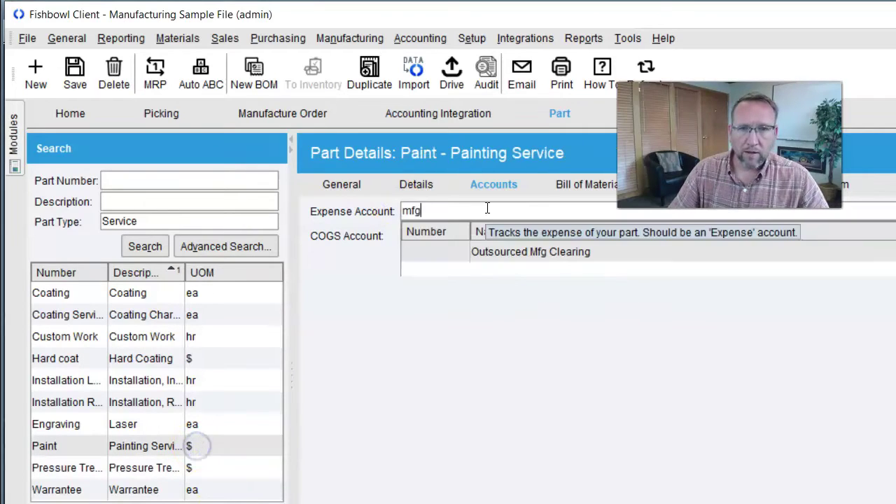
pyautogui.click(529, 252)
pyautogui.click(180, 358)
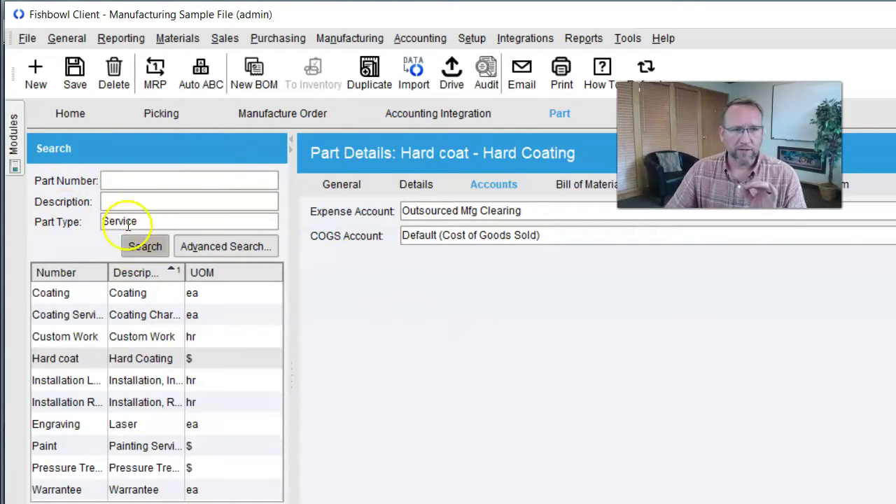
# - Review the Hard coat part's cost and the Pressure Treating part's expense and COGS accounts
pyautogui.click(417, 184)
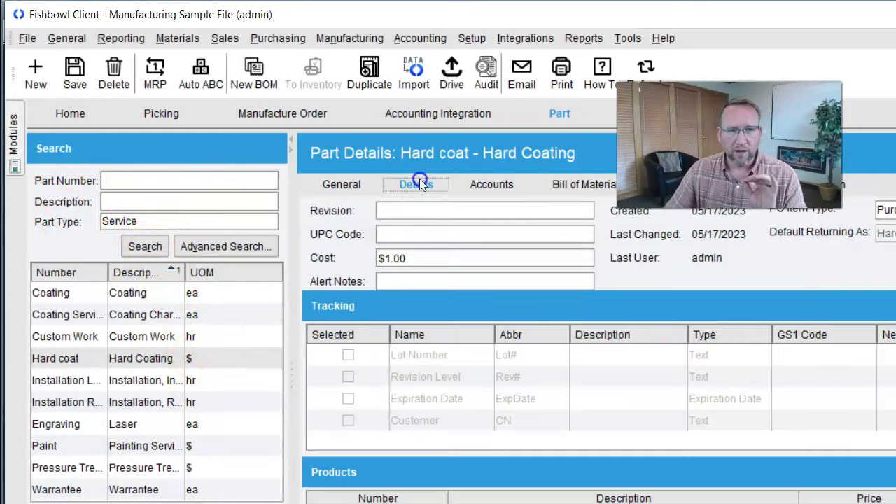
pyautogui.click(221, 446)
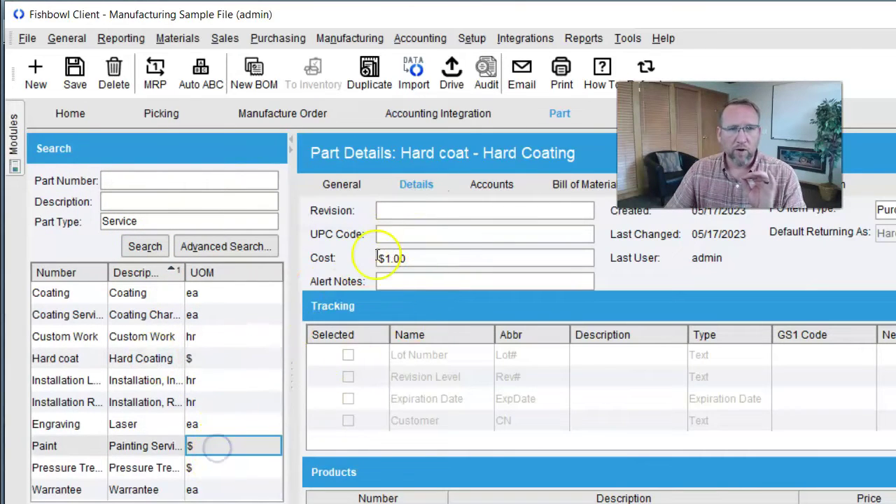
pyautogui.click(240, 468)
pyautogui.click(516, 185)
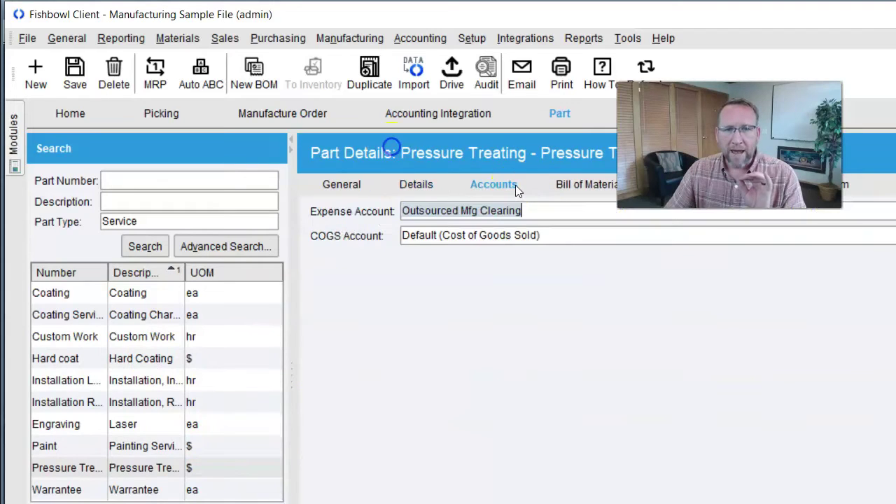
pyautogui.moveTo(491, 235)
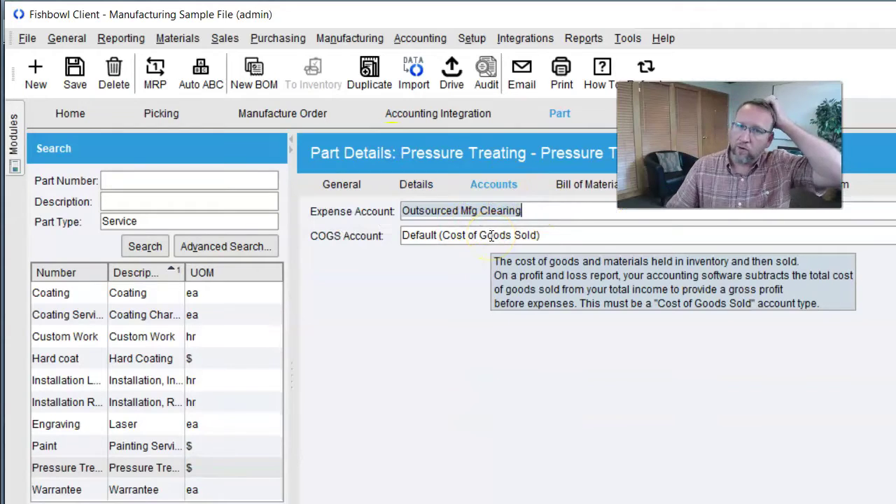
# - Open the Company module and display the company's list of addresses
pyautogui.click(472, 39)
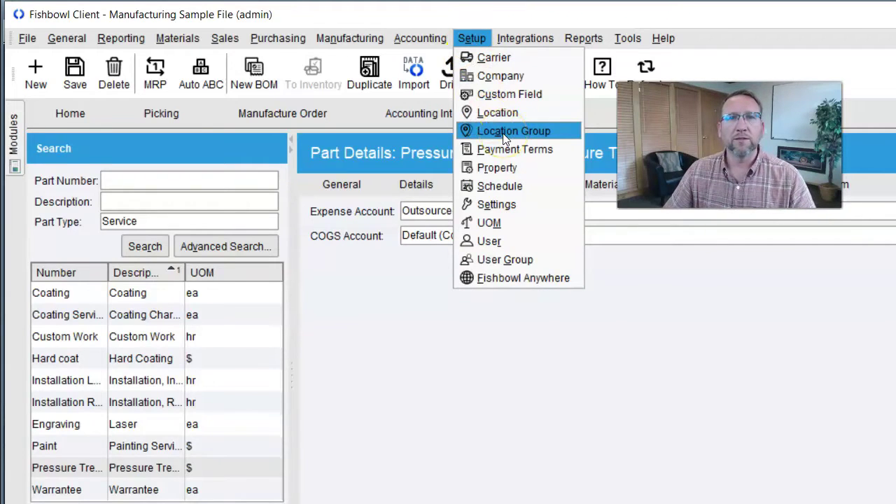
pyautogui.click(501, 77)
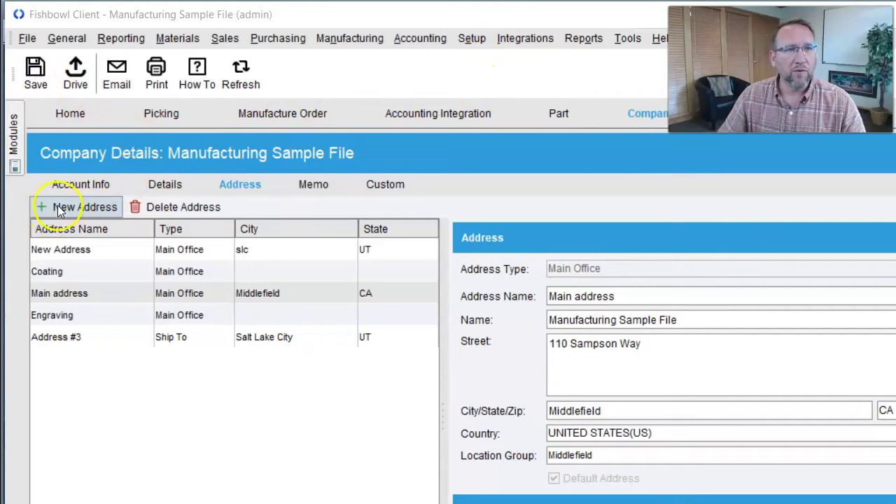
pyautogui.click(80, 185)
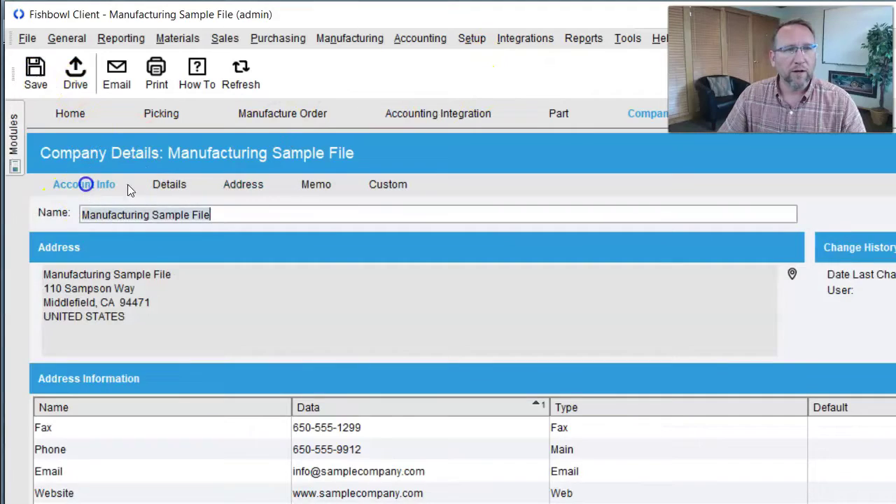
pyautogui.click(245, 184)
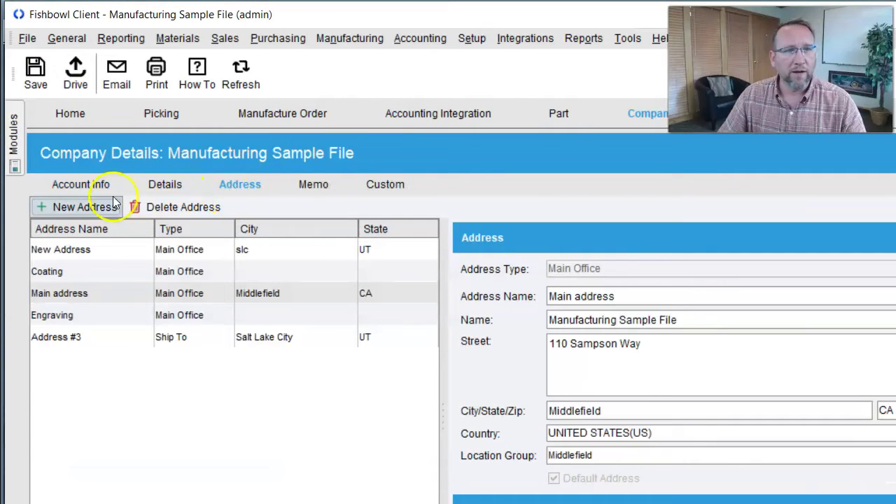
# - Add a new company address of type Main Office with the address name Joe's Fabricator
pyautogui.click(83, 208)
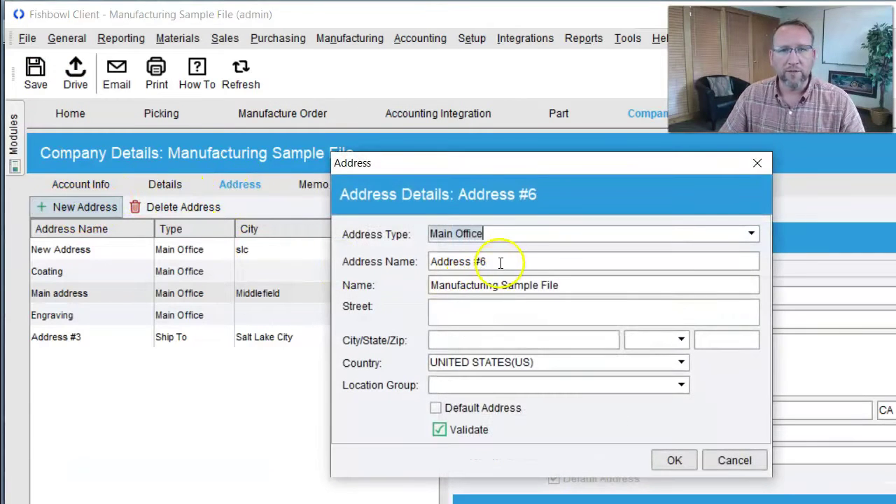
pyautogui.click(502, 256)
pyautogui.write('Fabricator')
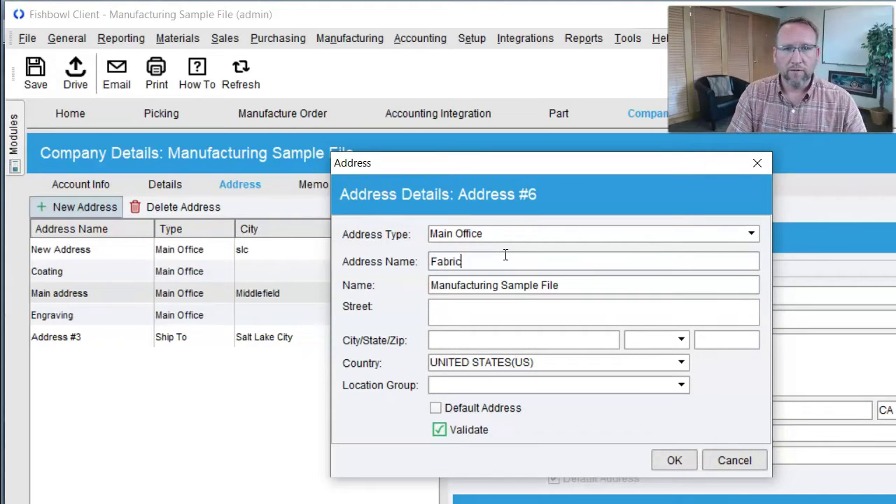
pyautogui.click(432, 263)
pyautogui.write('De')
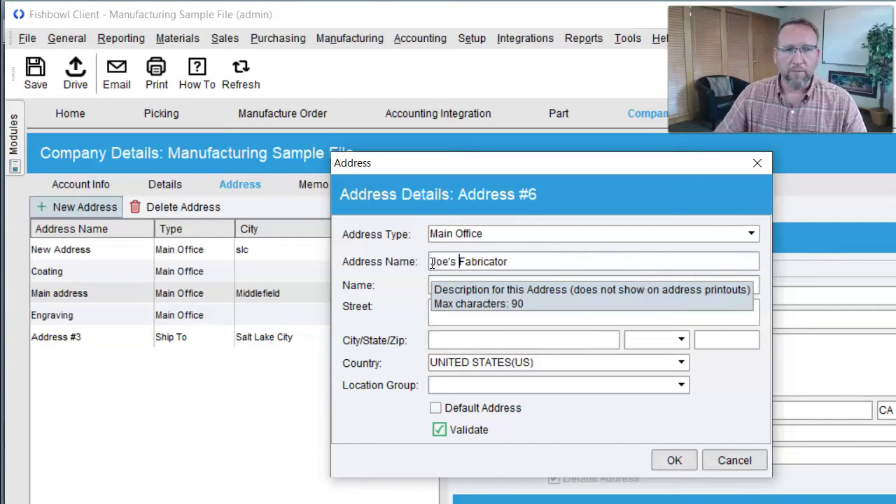
# - Fill in the street, city, state and zip code of the new Joe's Fabricator address
pyautogui.click(548, 303)
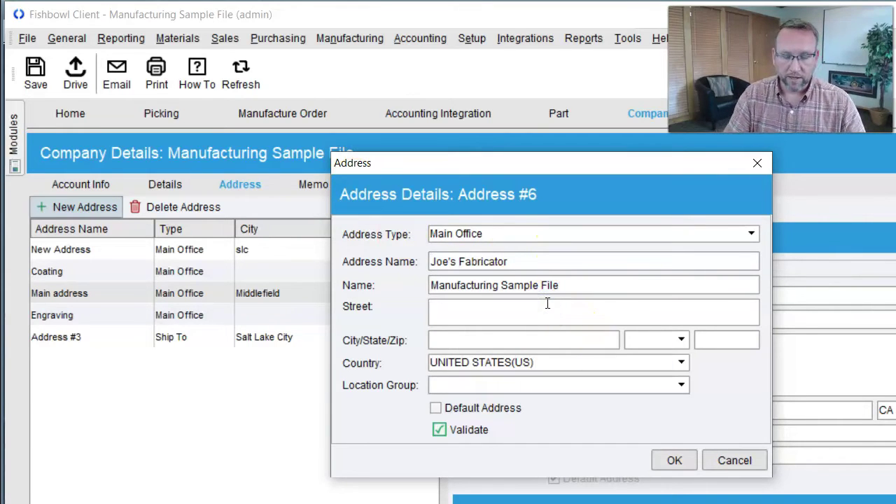
pyautogui.write('123 Street')
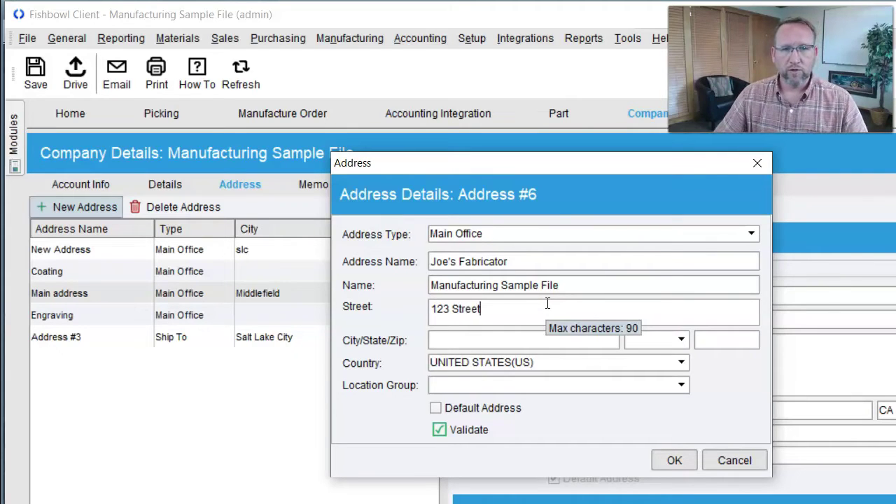
pyautogui.click(541, 334)
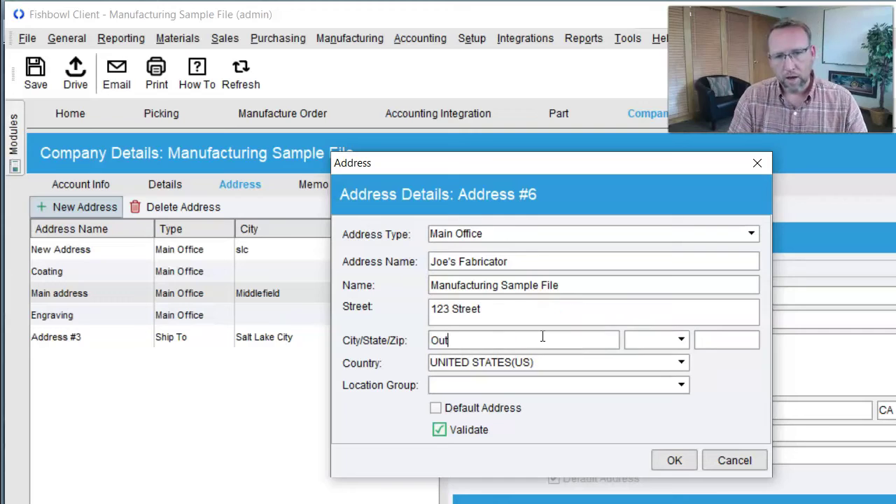
pyautogui.press('Tab')
pyautogui.write('il')
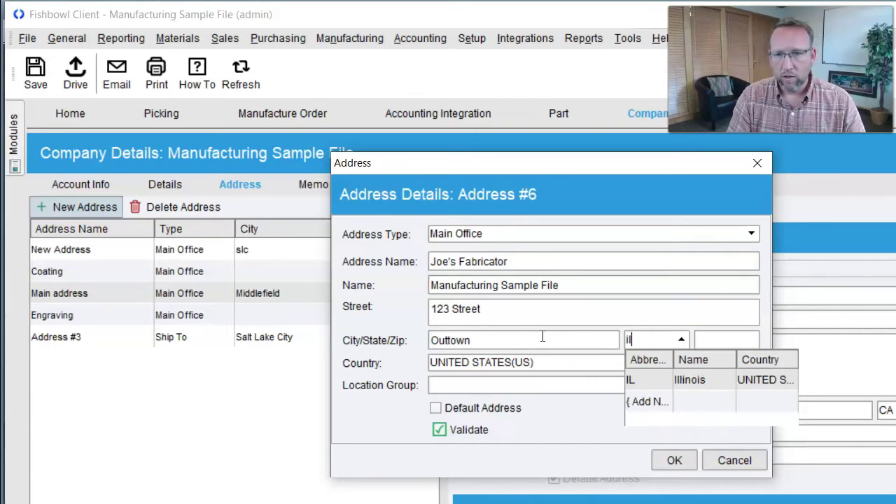
pyautogui.click(676, 380)
pyautogui.click(705, 342)
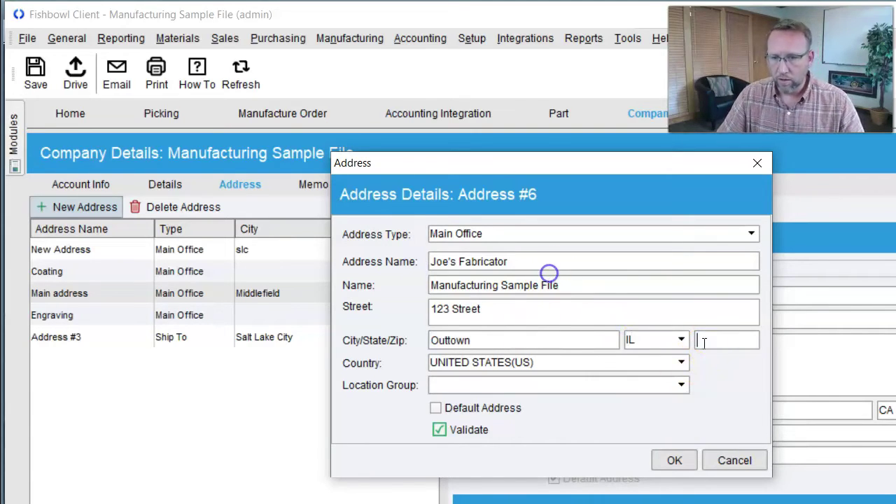
pyautogui.write('65432')
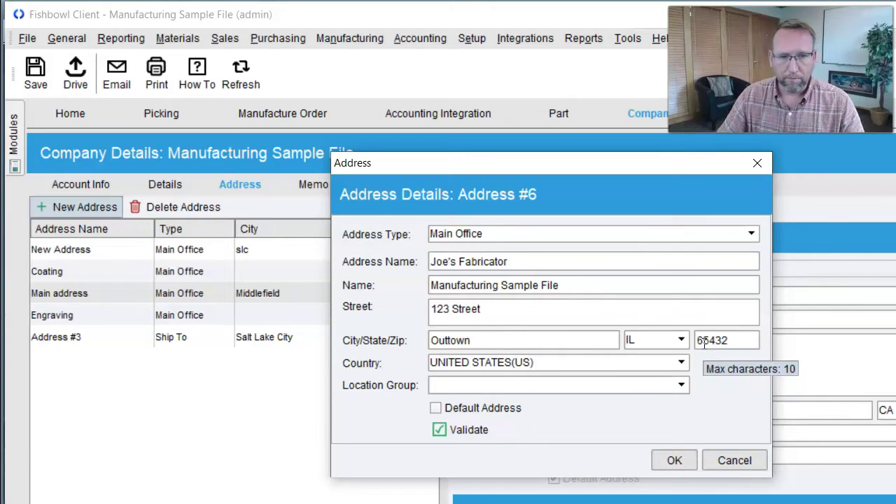
# - Try to confirm the new address with its location group left blank
pyautogui.click(658, 386)
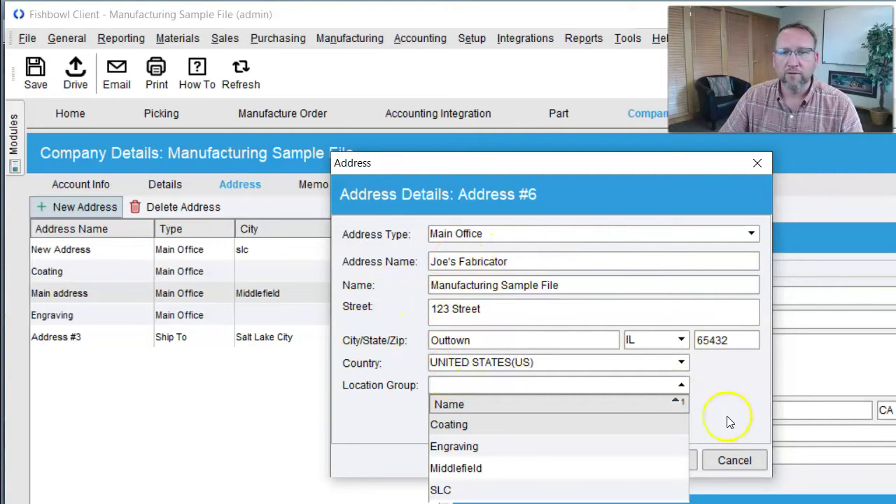
pyautogui.click(721, 386)
pyautogui.click(677, 460)
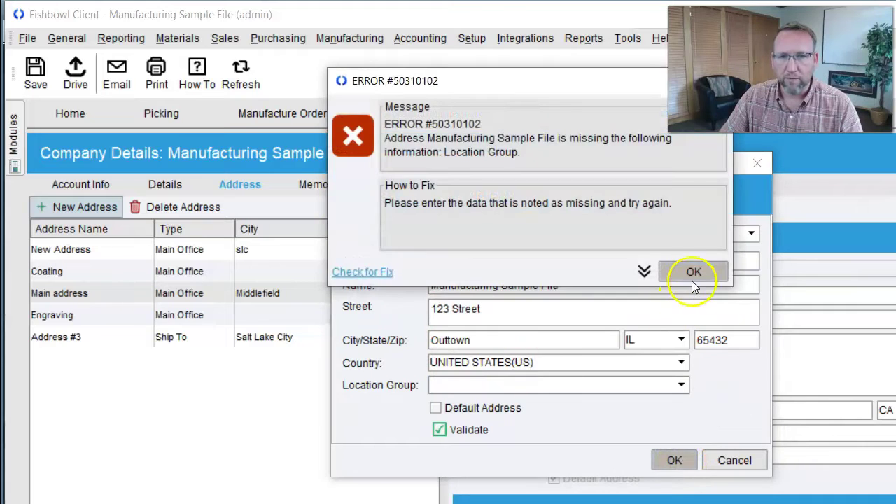
pyautogui.click(690, 271)
# - Assign the Coating location group to the new address and confirm the address
pyautogui.click(682, 386)
pyautogui.click(484, 425)
pyautogui.click(723, 381)
pyautogui.click(674, 459)
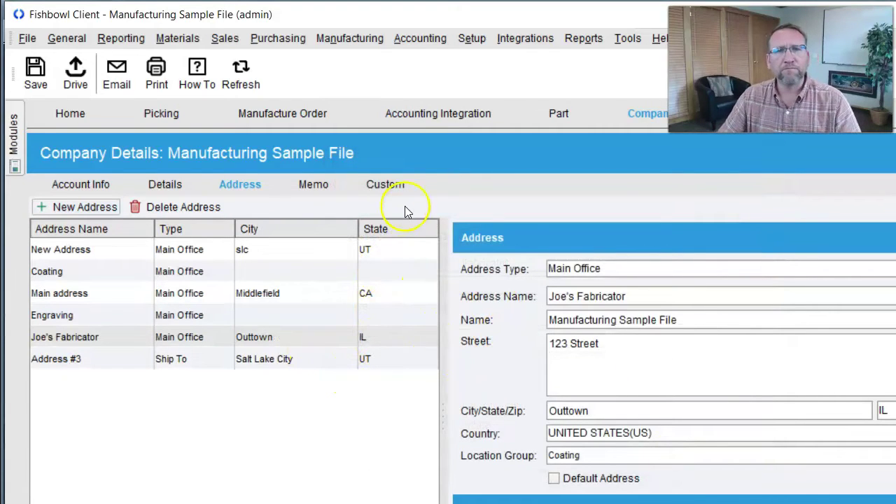
# - Create and save a new location group named Joe's Fabricator
pyautogui.click(476, 38)
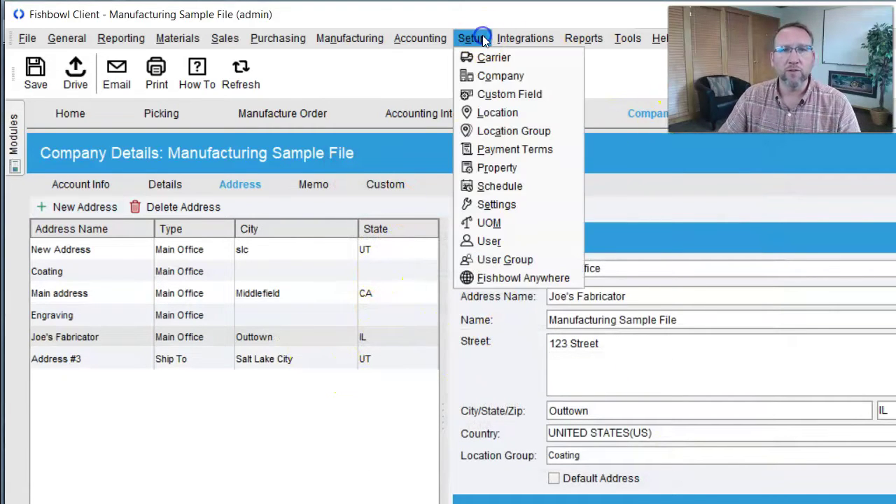
pyautogui.click(488, 133)
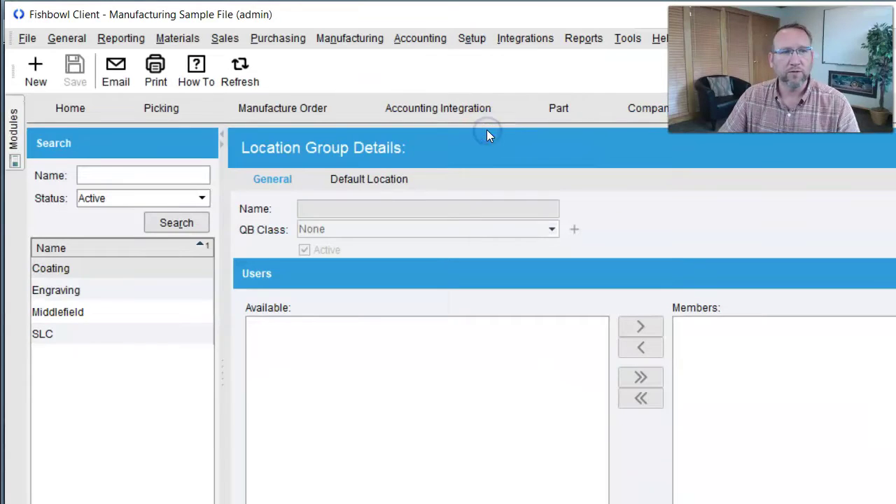
pyautogui.click(35, 67)
pyautogui.write("Joe's Fabricator")
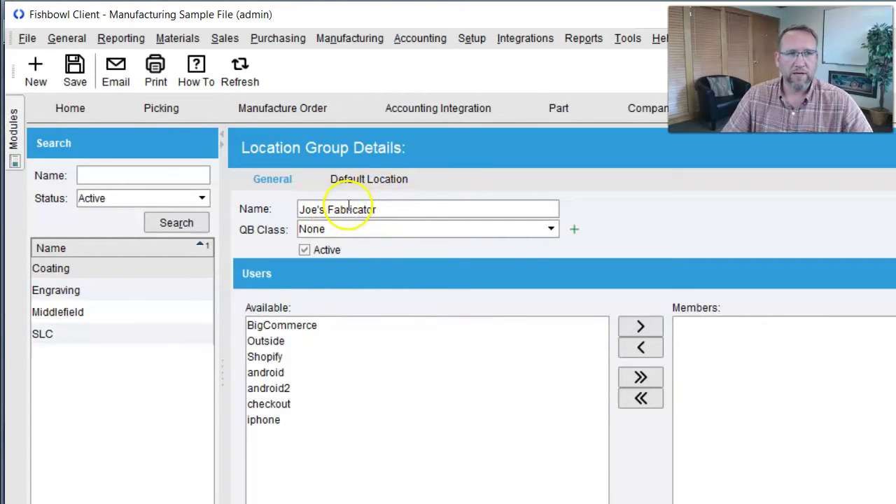
pyautogui.click(75, 72)
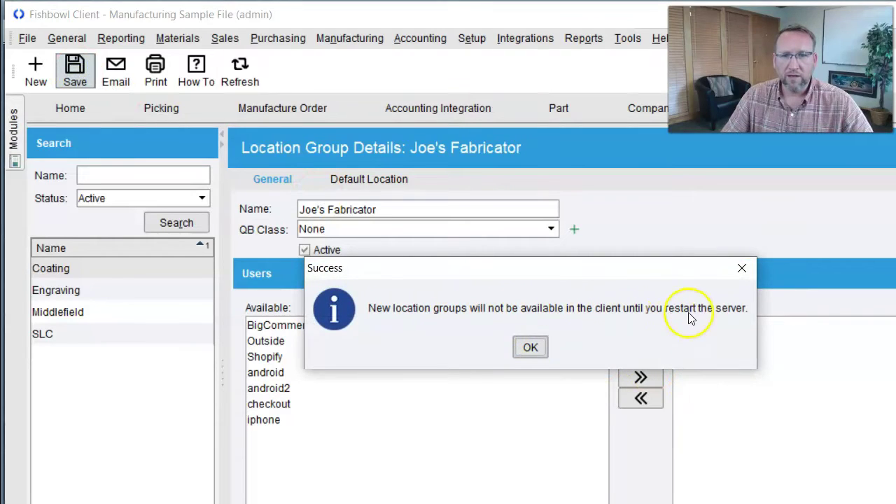
pyautogui.click(530, 348)
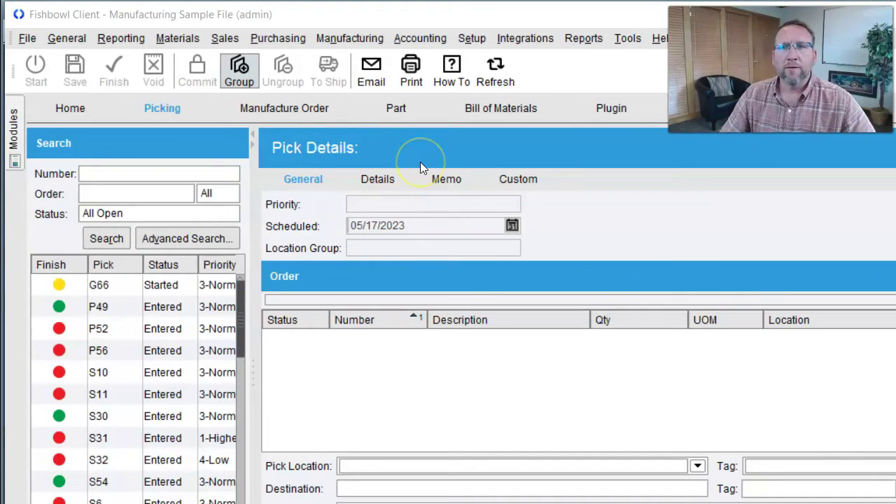
# - Change the location group of the company's Joe's Fabricator address to Joe's Fabricator and save the company record
pyautogui.click(473, 40)
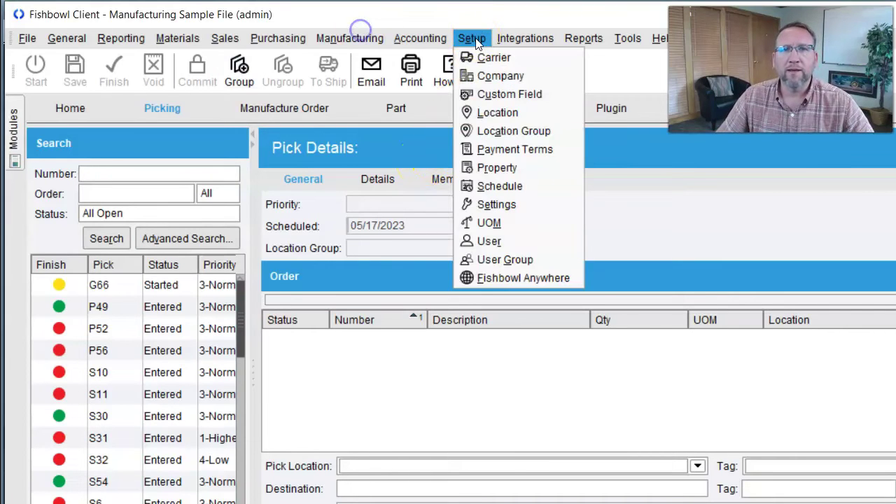
pyautogui.click(494, 77)
pyautogui.click(246, 183)
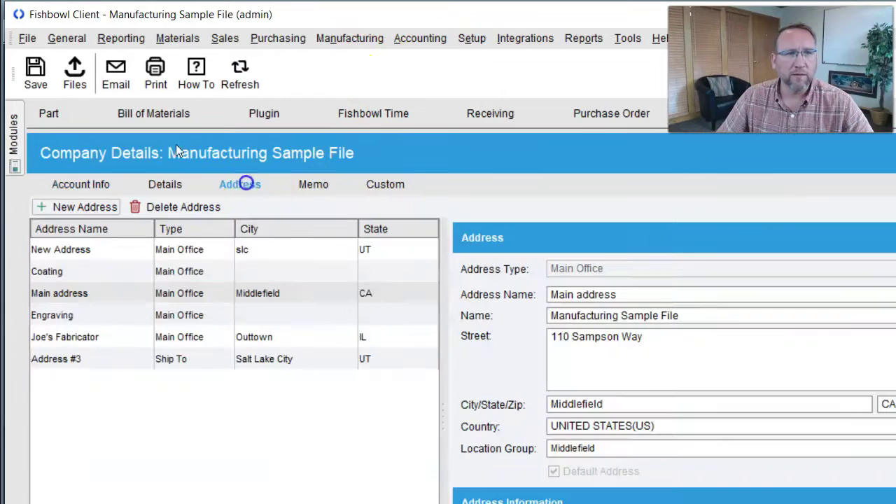
pyautogui.click(116, 341)
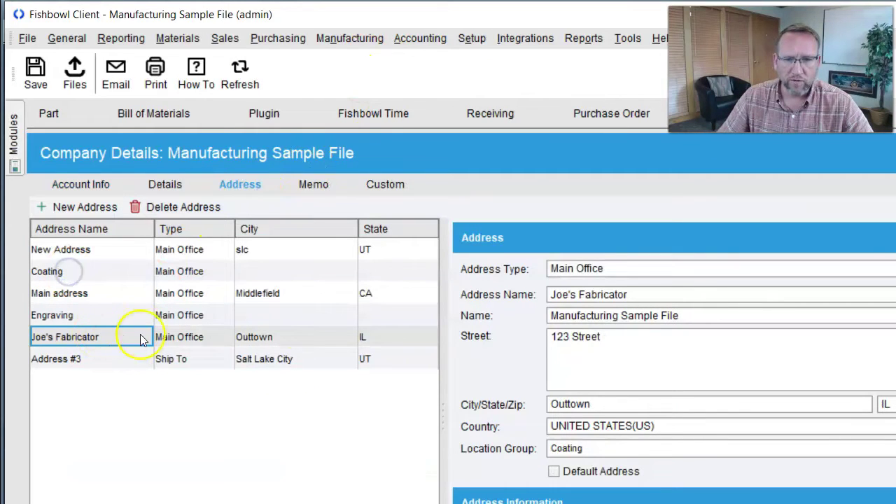
pyautogui.click(590, 448)
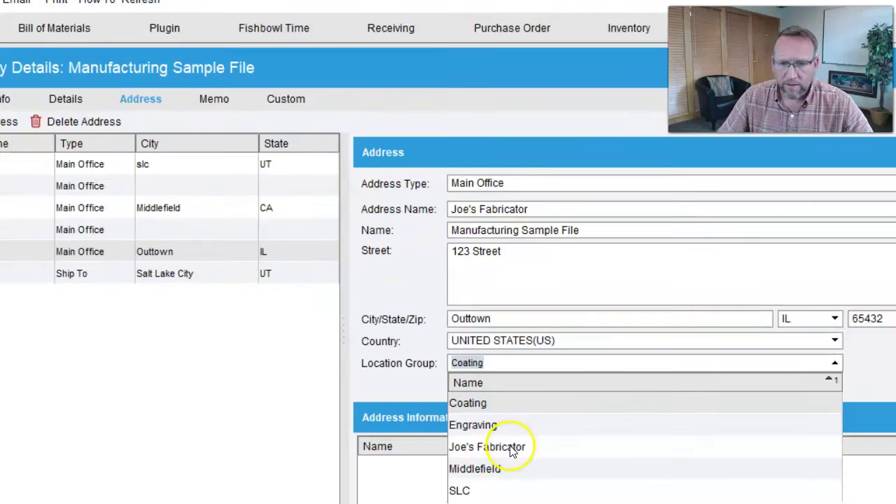
pyautogui.click(511, 446)
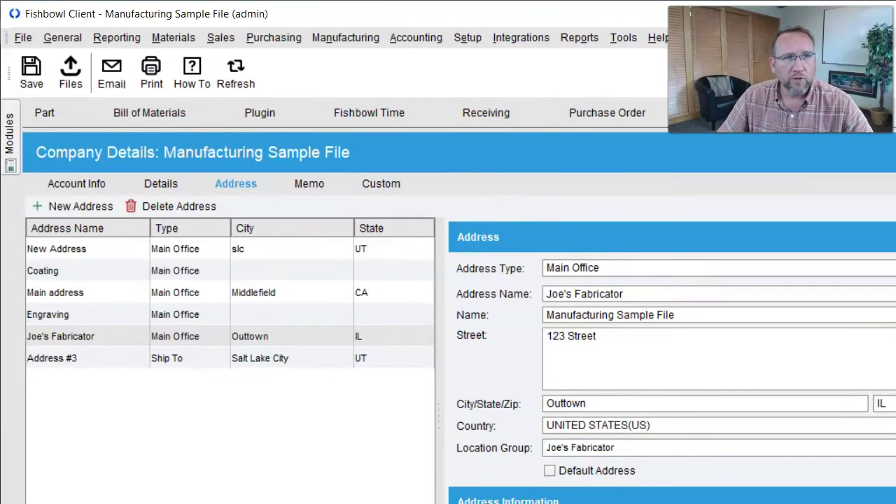
pyautogui.click(147, 172)
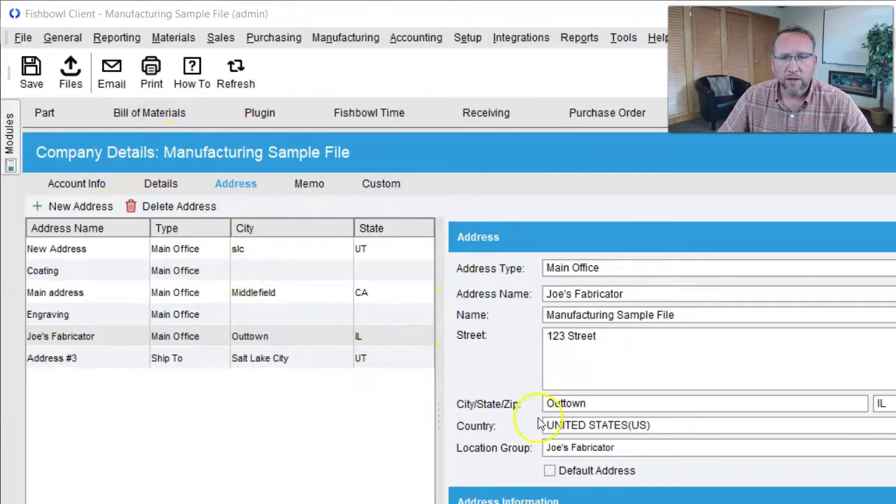
pyautogui.click(31, 70)
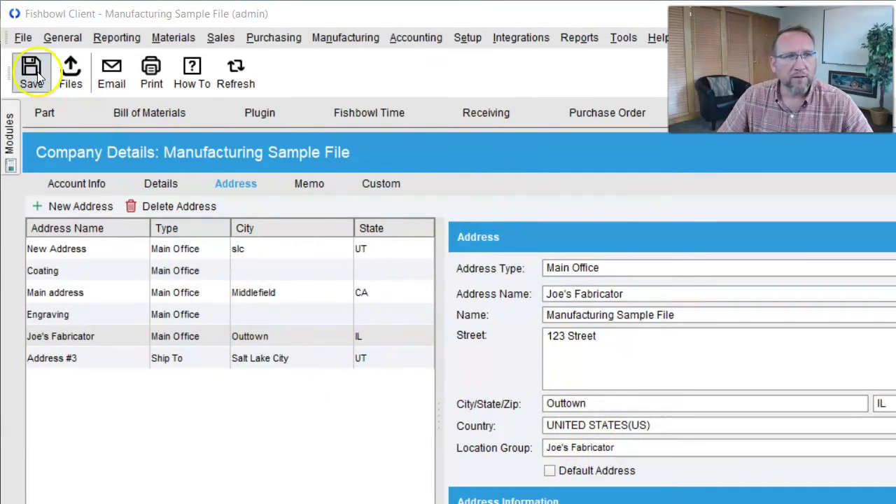